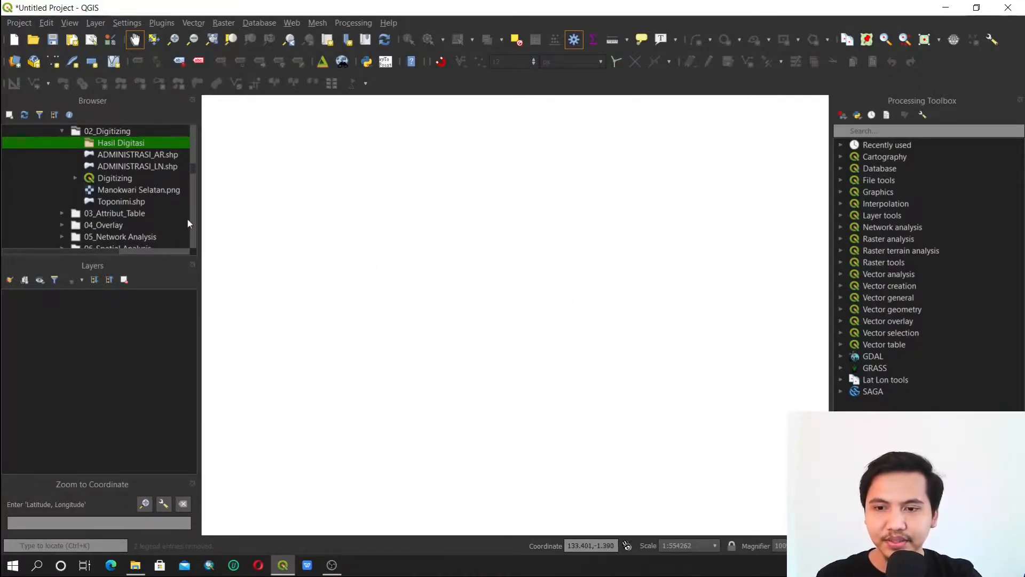
Add the raster Peta Kabupaten Monokwari Selatan_modified from the Hasil Georeferencing folder to the map canvas.
{"action": "scroll", "coordinate": [169, 202], "scroll_direction": "up", "scroll_amount": 1}
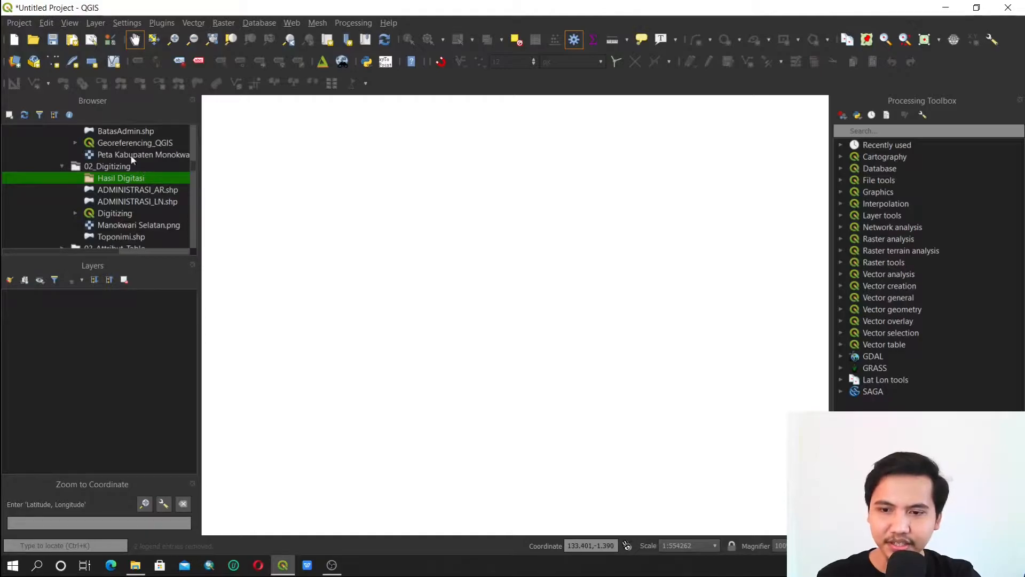
{"action": "scroll", "coordinate": [121, 155], "scroll_direction": "up", "scroll_amount": 1}
{"action": "left_click", "coordinate": [164, 154]}
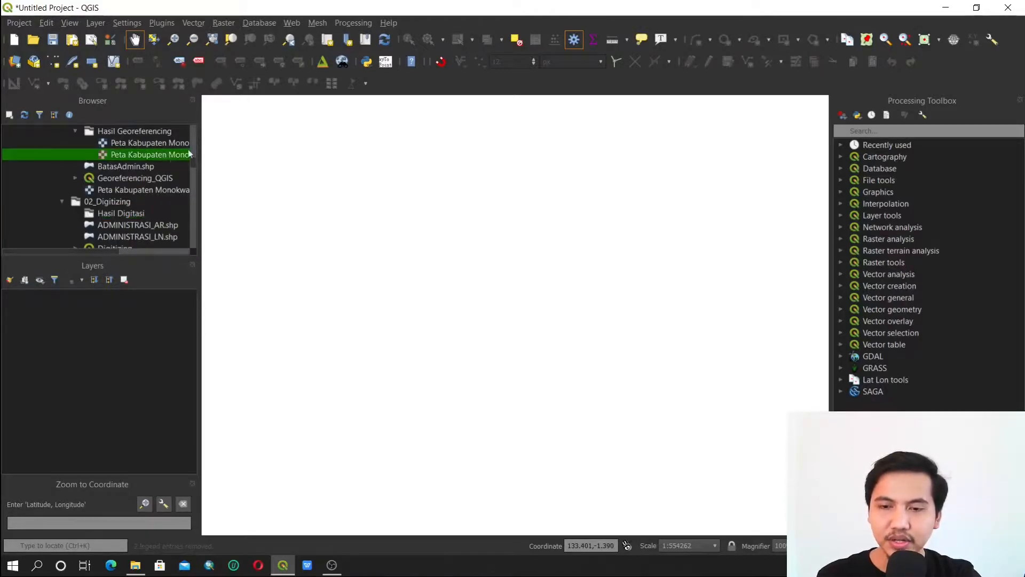
{"action": "left_click_drag", "start_coordinate": [169, 156], "coordinate": [374, 235]}
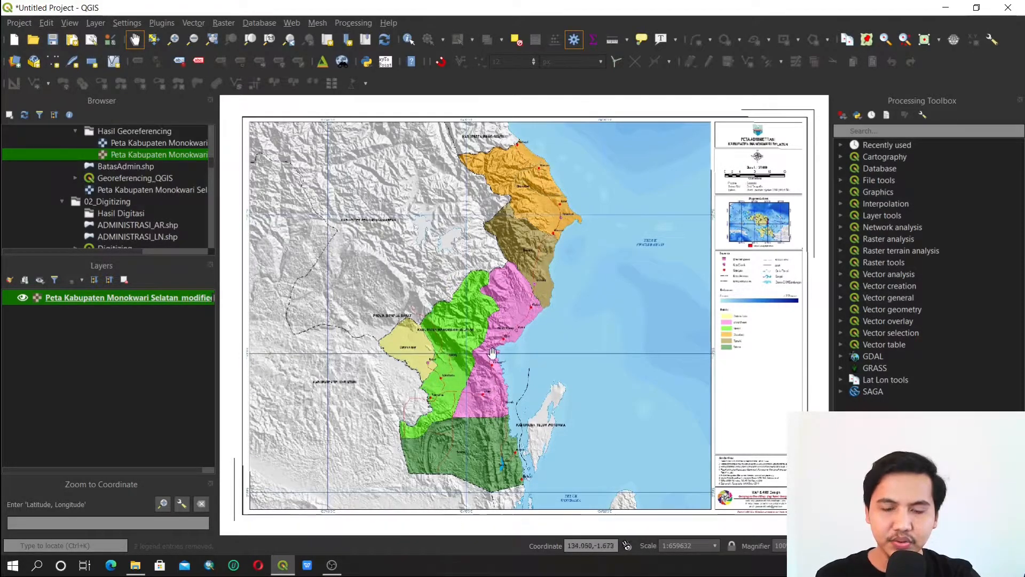
{"action": "scroll", "coordinate": [492, 353], "scroll_direction": "up", "scroll_amount": 1}
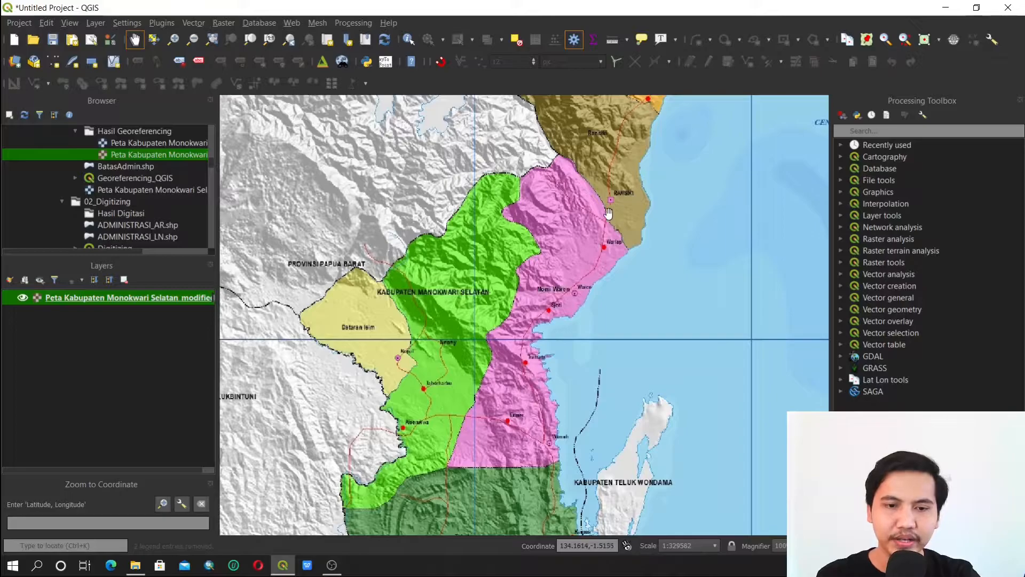
{"action": "scroll", "coordinate": [612, 212], "scroll_direction": "down", "scroll_amount": 1}
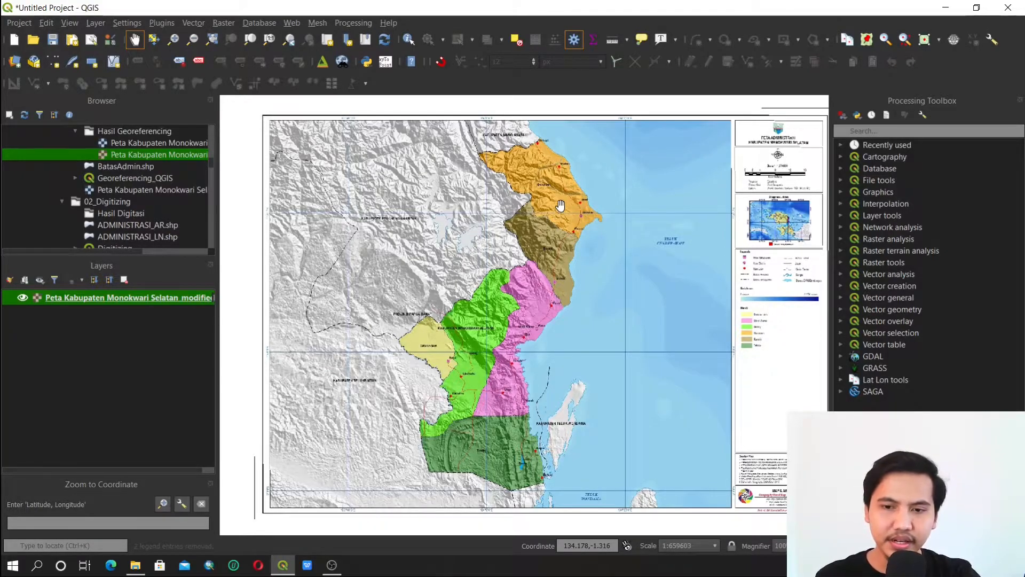
{"action": "left_click_drag", "start_coordinate": [551, 218], "coordinate": [533, 211]}
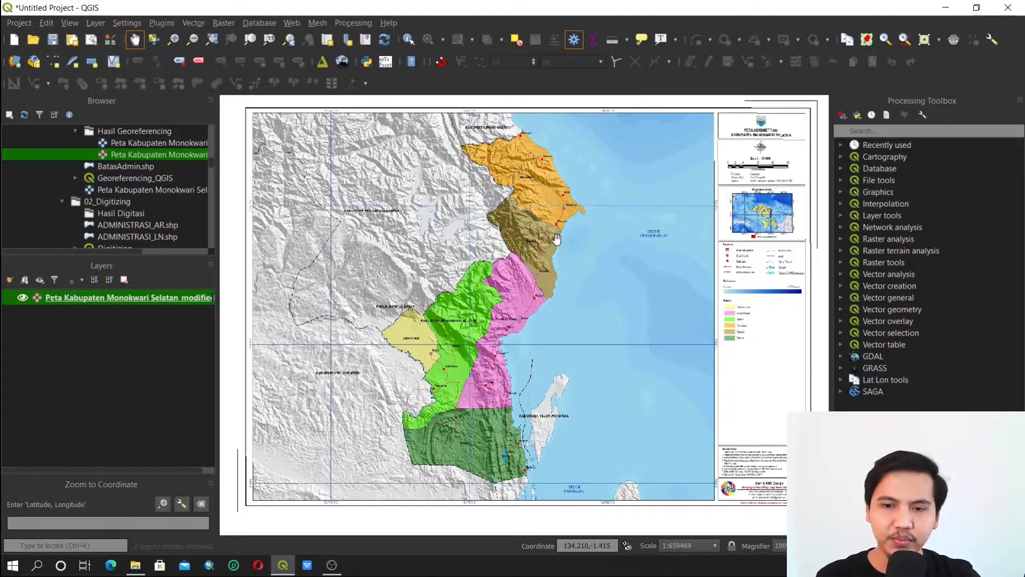
Start creating a new shapefile layer for digitizing the administrative map.
{"action": "left_click", "coordinate": [181, 201]}
{"action": "scroll", "coordinate": [185, 196], "scroll_direction": "down", "scroll_amount": 1}
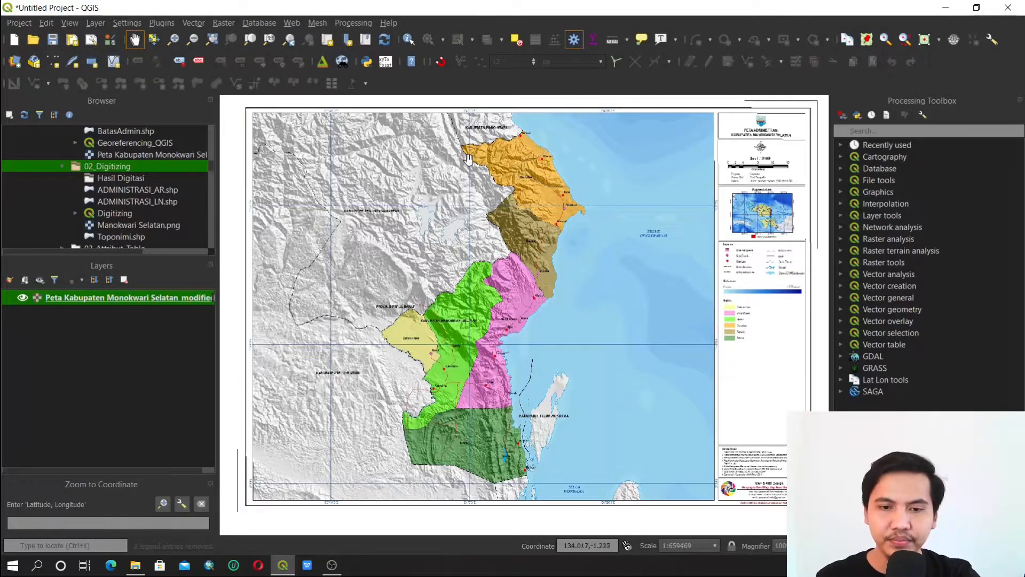
{"action": "left_click", "coordinate": [95, 24]}
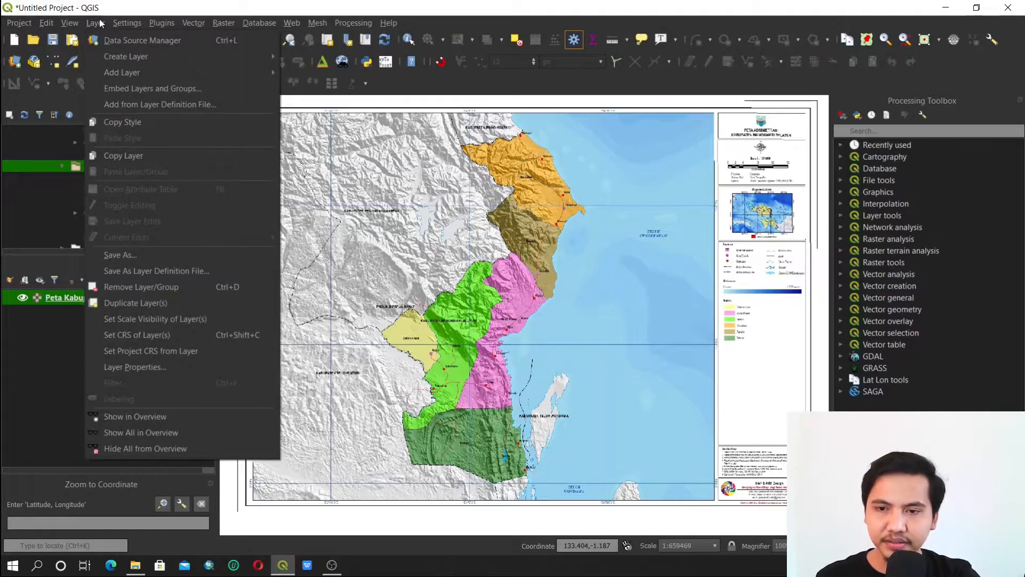
{"action": "mouse_move", "coordinate": [207, 55]}
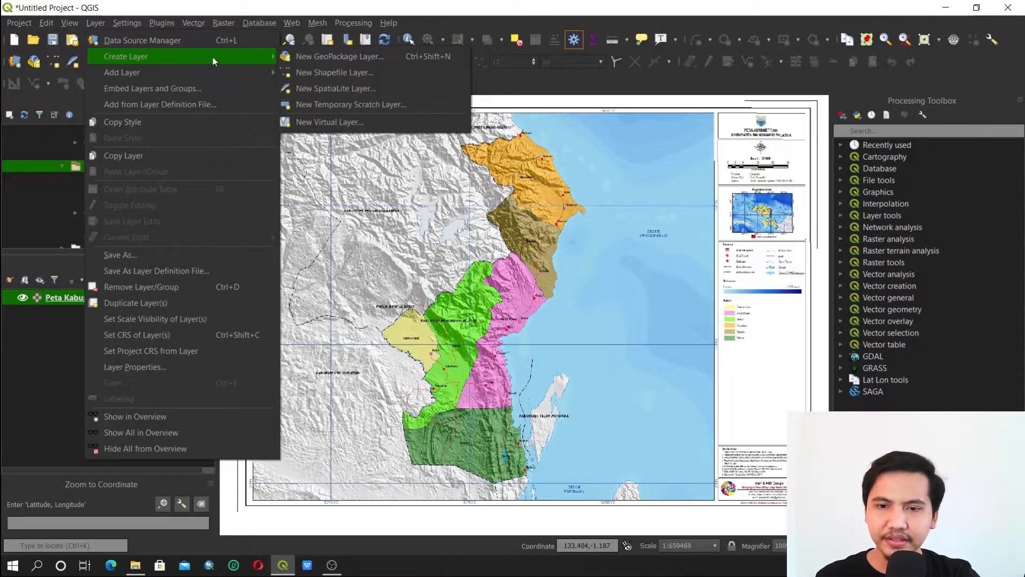
{"action": "left_click", "coordinate": [421, 75]}
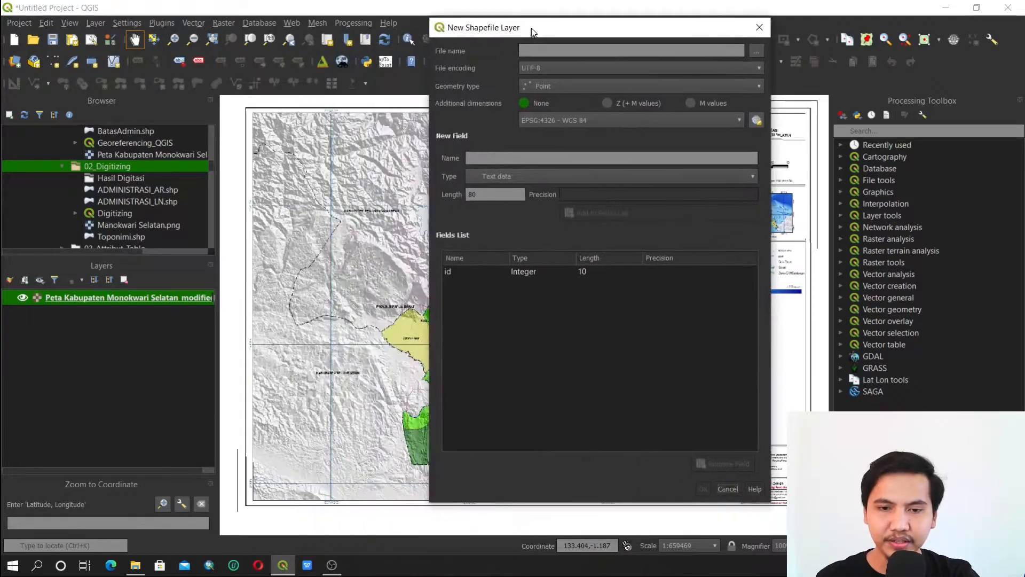
{"action": "left_click_drag", "start_coordinate": [533, 32], "coordinate": [537, 52]}
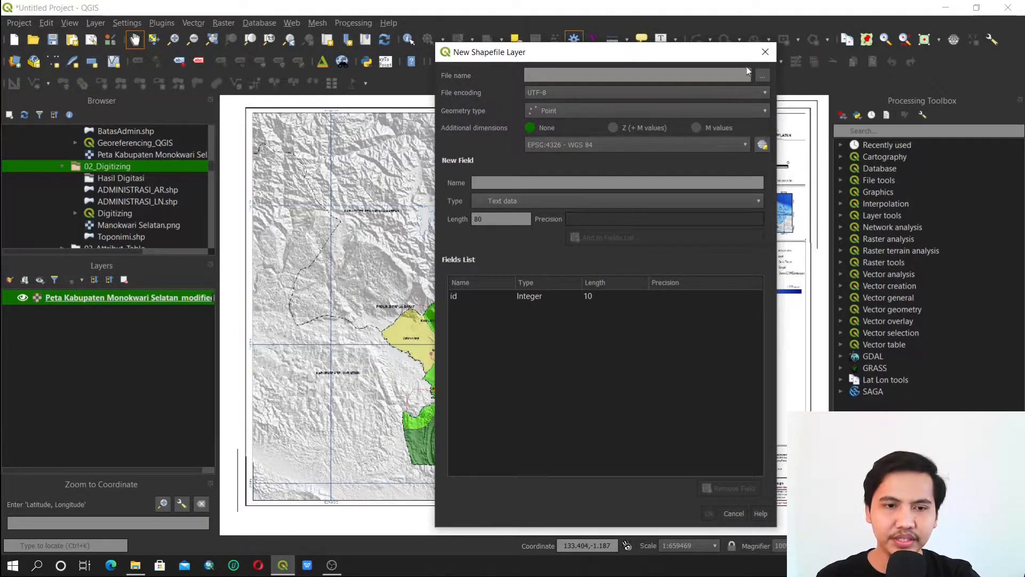
Set the new layer's file to ADMINISTRASI_AR in GIS\02_Digitizing\Hasil Digitasi, saved as an ESRI Shapefile.
{"action": "left_click", "coordinate": [762, 76]}
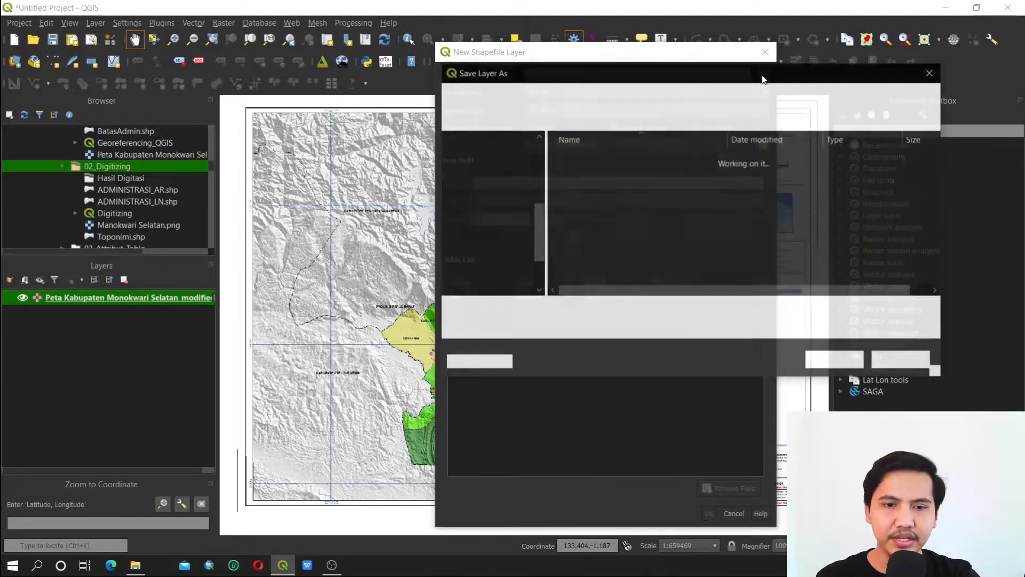
{"action": "left_click_drag", "start_coordinate": [631, 76], "coordinate": [286, 101]}
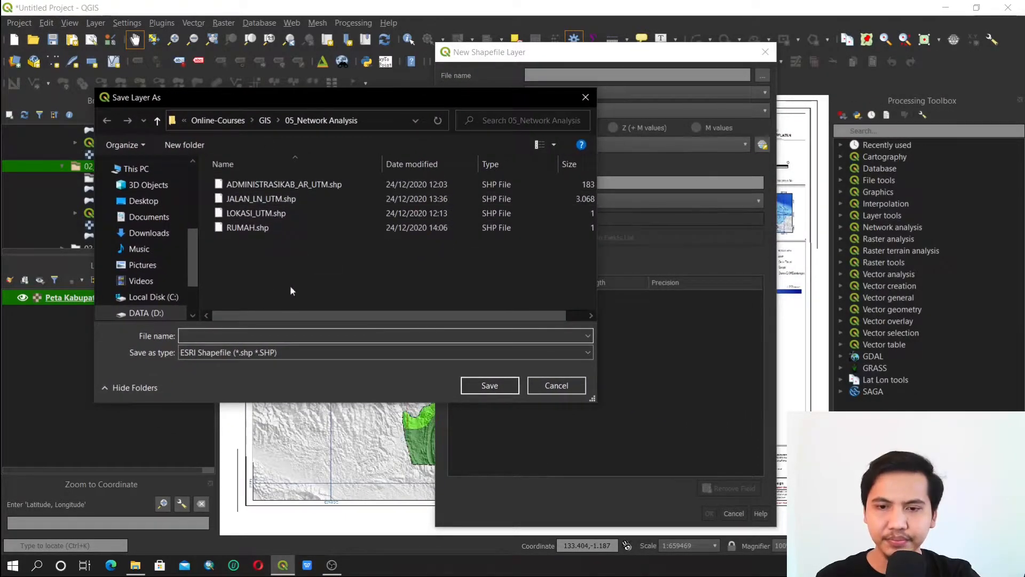
{"action": "left_click", "coordinate": [265, 120]}
{"action": "double_click", "coordinate": [275, 213]}
{"action": "double_click", "coordinate": [278, 189]}
{"action": "left_click", "coordinate": [254, 340]}
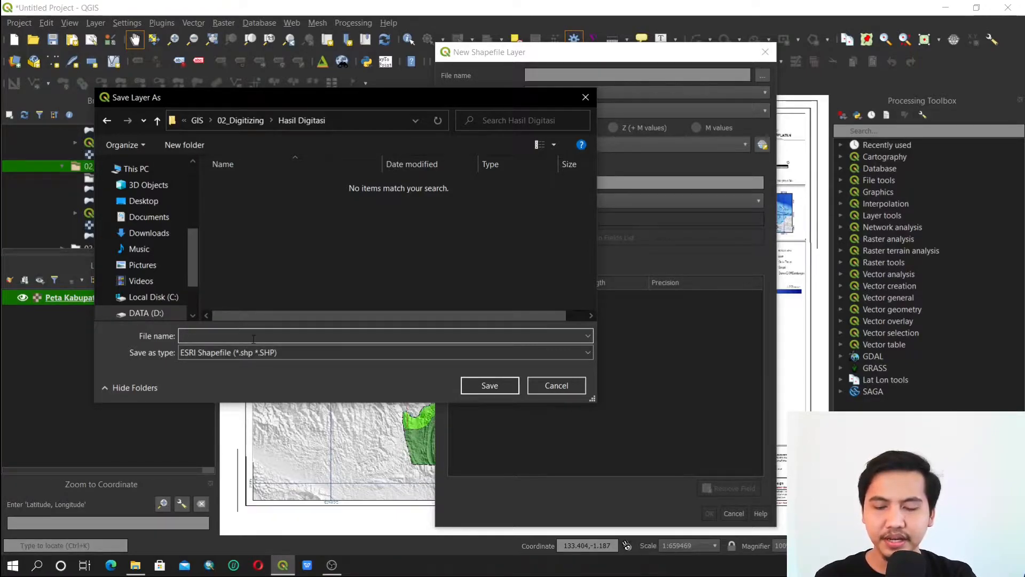
{"action": "type", "text": "ADMINIST"}
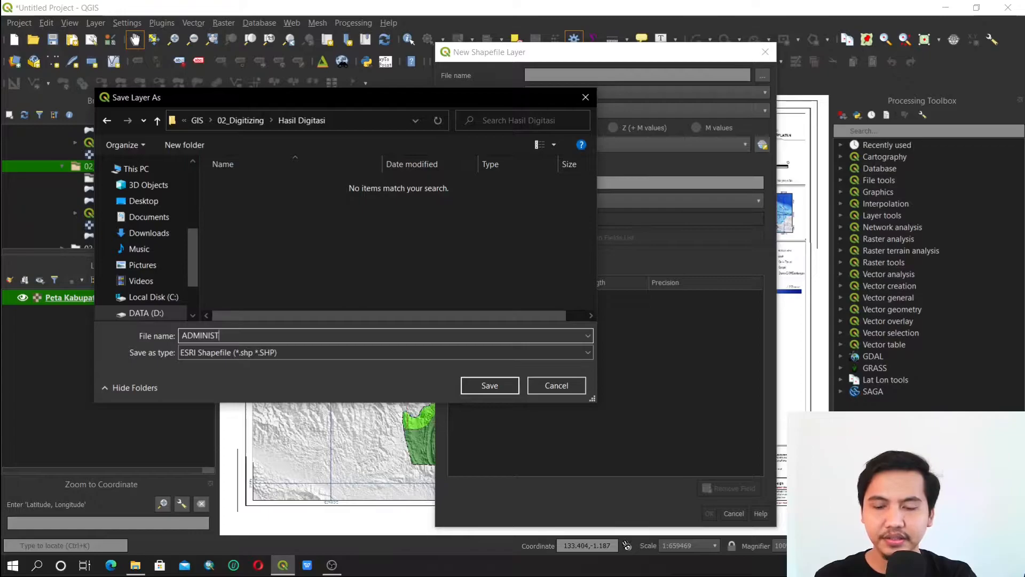
{"action": "type", "text": "RASI_AR"}
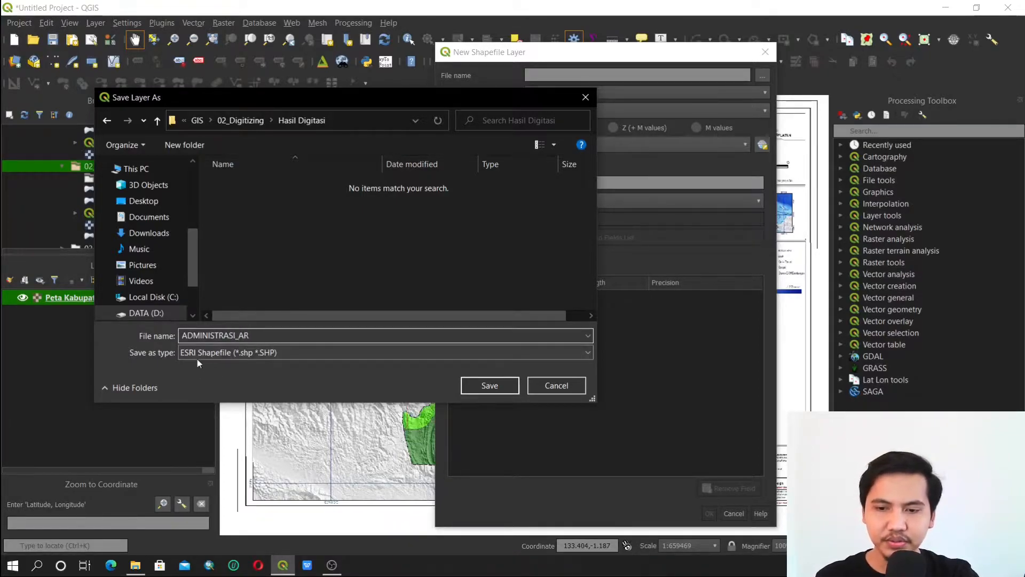
{"action": "left_click", "coordinate": [219, 355]}
{"action": "left_click", "coordinate": [483, 361]}
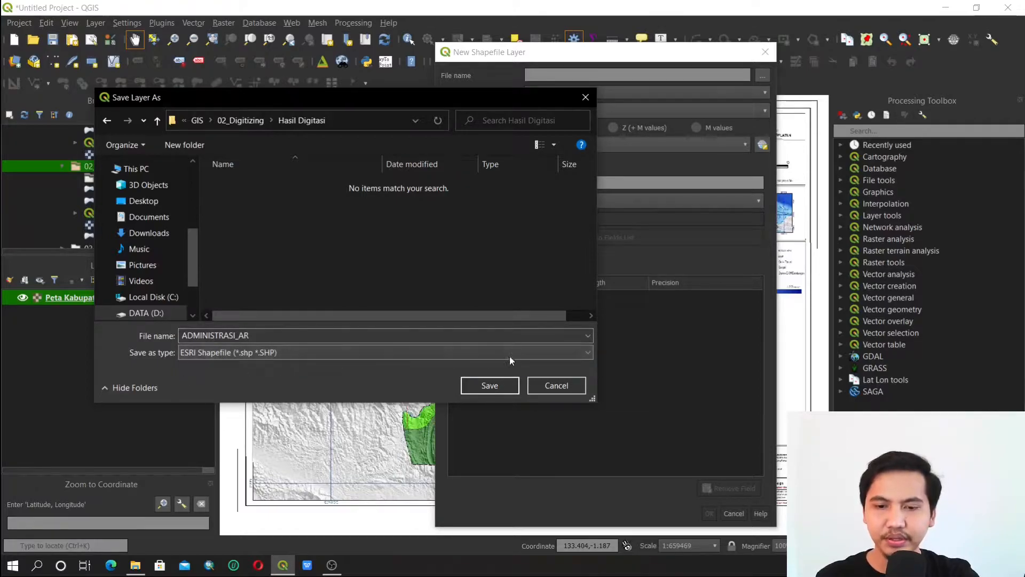
{"action": "left_click", "coordinate": [488, 385]}
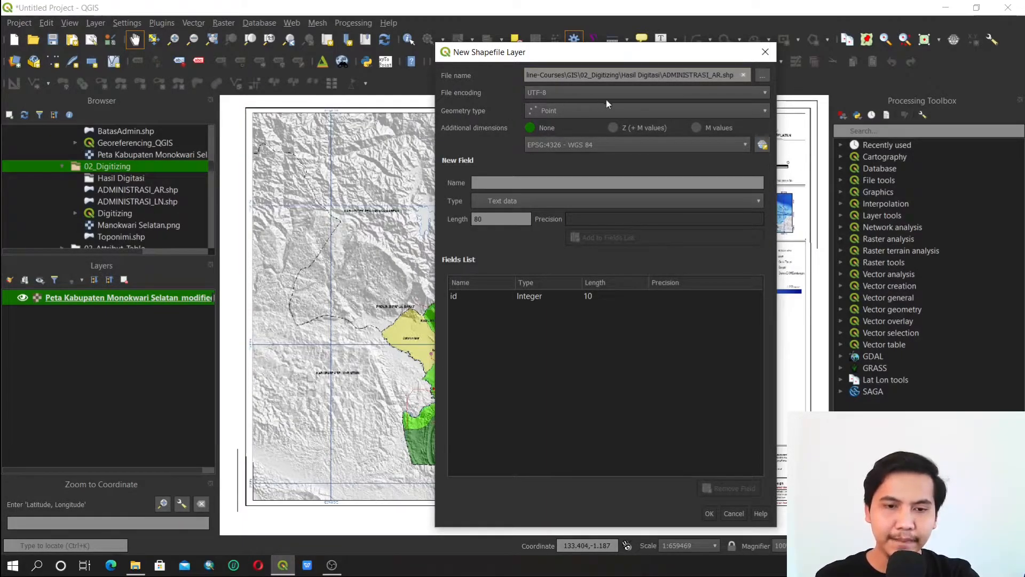
Set the new layer's geometry type to Polygon and its coordinate system to EPSG:4326 - WGS 84.
{"action": "left_click", "coordinate": [680, 110]}
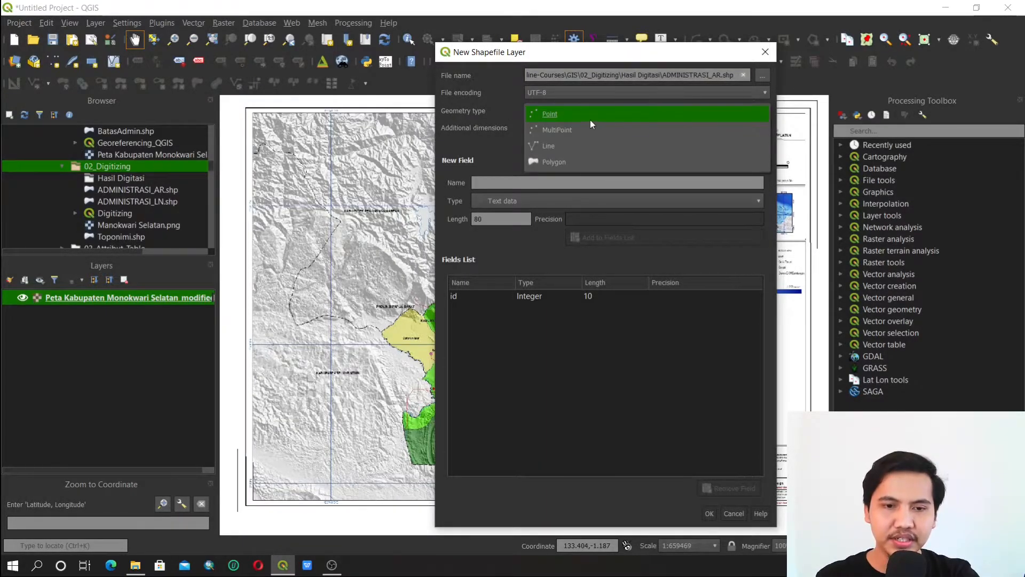
{"action": "left_click", "coordinate": [569, 165]}
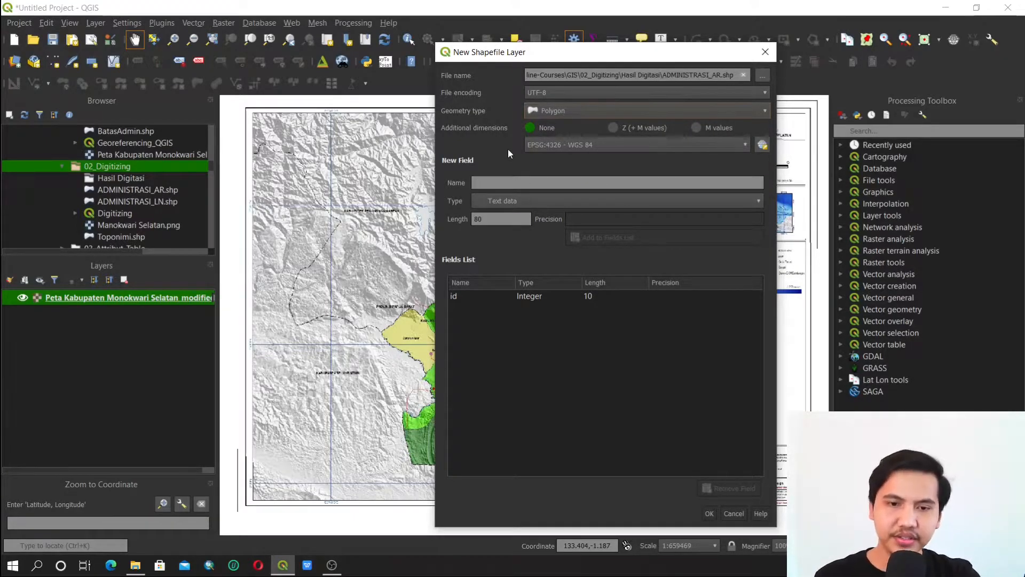
{"action": "left_click_drag", "start_coordinate": [582, 59], "coordinate": [631, 53]}
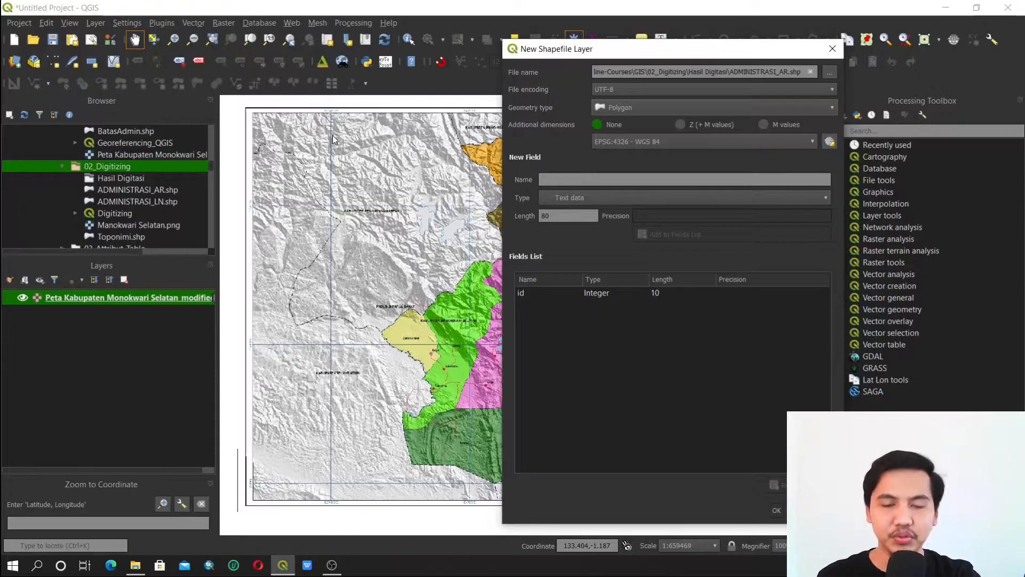
{"action": "left_click", "coordinate": [636, 143]}
{"action": "left_click", "coordinate": [606, 160]}
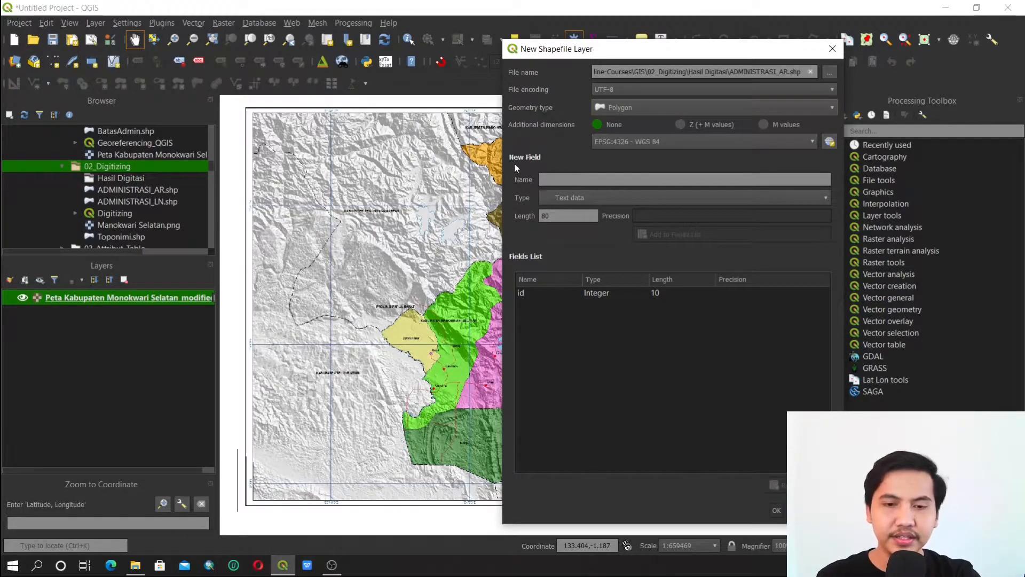
Add a text field named KETERANGAN with length 100 to the new layer's fields.
{"action": "left_click", "coordinate": [557, 178]}
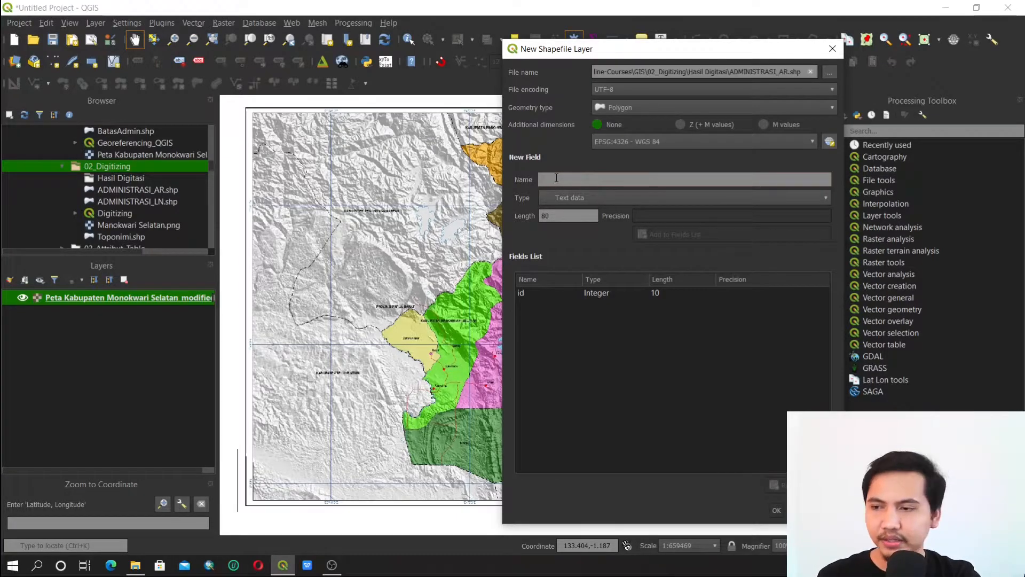
{"action": "type", "text": "KETERANGAN"}
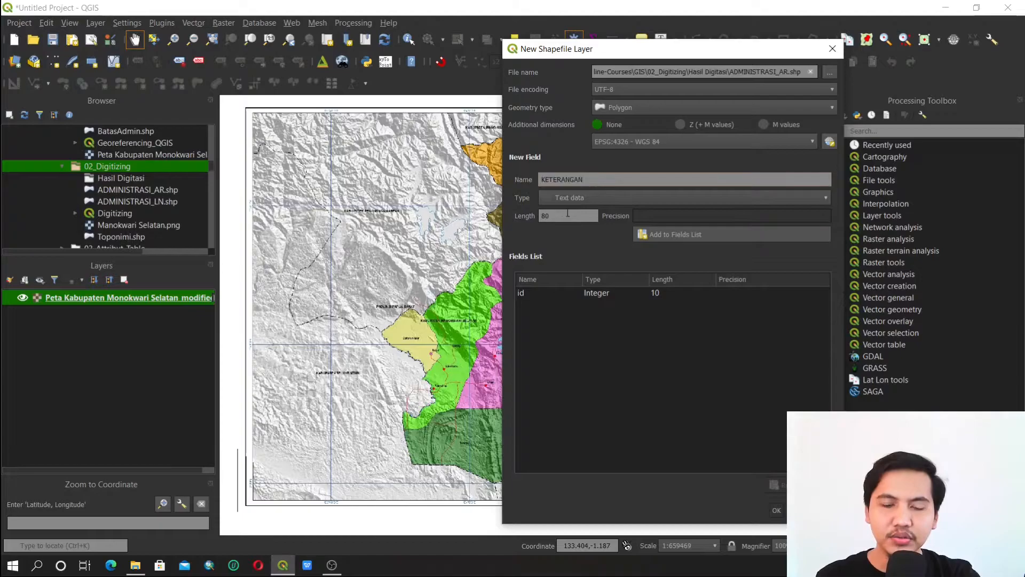
{"action": "left_click_drag", "start_coordinate": [561, 215], "coordinate": [531, 218]}
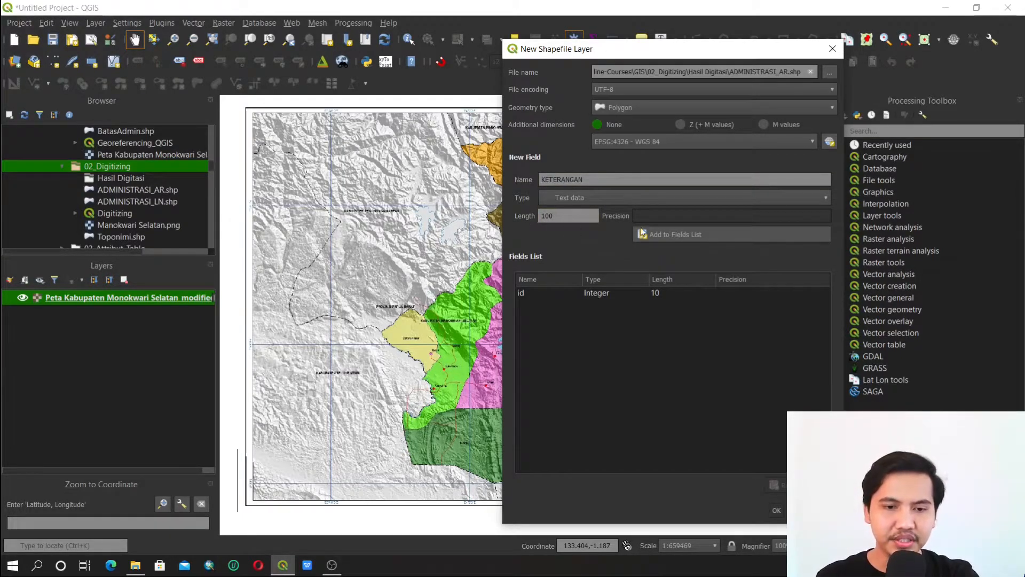
{"action": "type", "text": "100"}
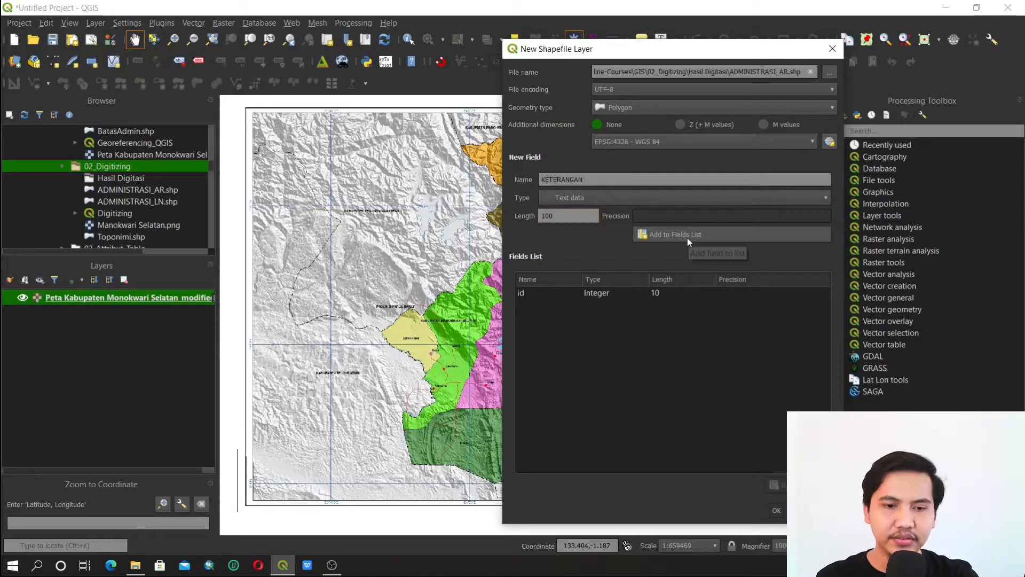
{"action": "left_click", "coordinate": [706, 235]}
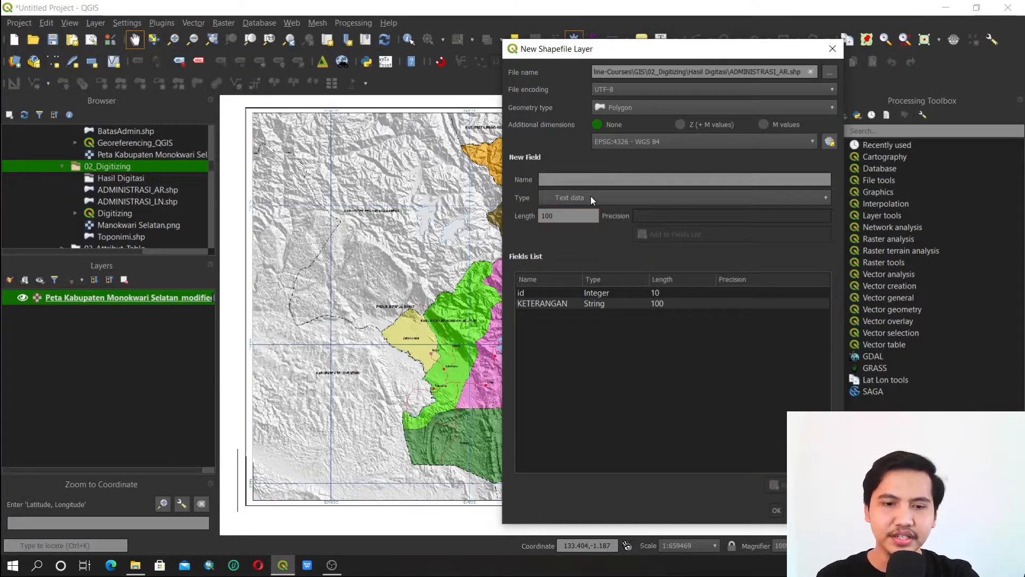
Review the available field types, keep Text data, and create the polygon shapefile layer.
{"action": "left_click", "coordinate": [821, 198]}
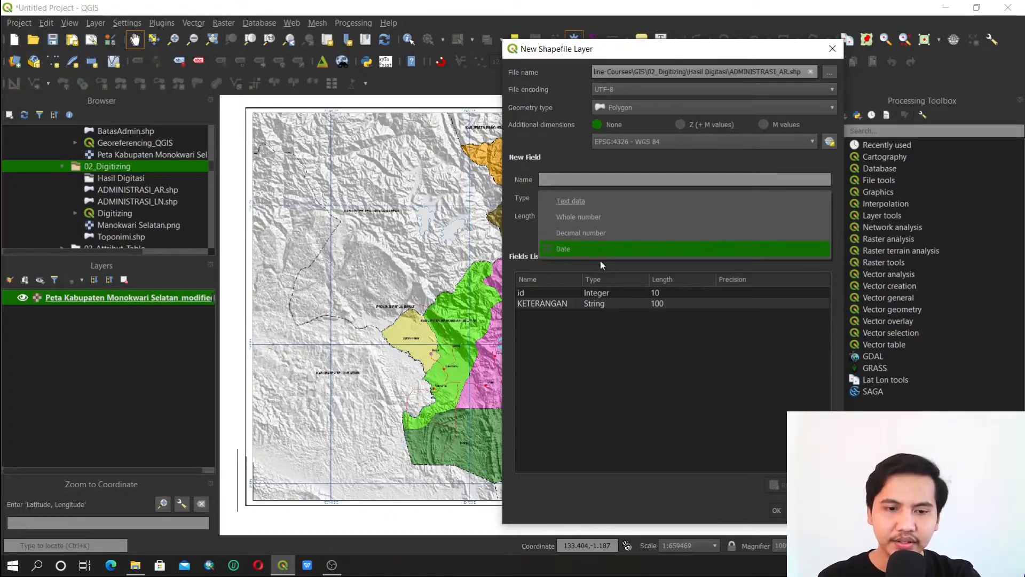
{"action": "left_click", "coordinate": [587, 203]}
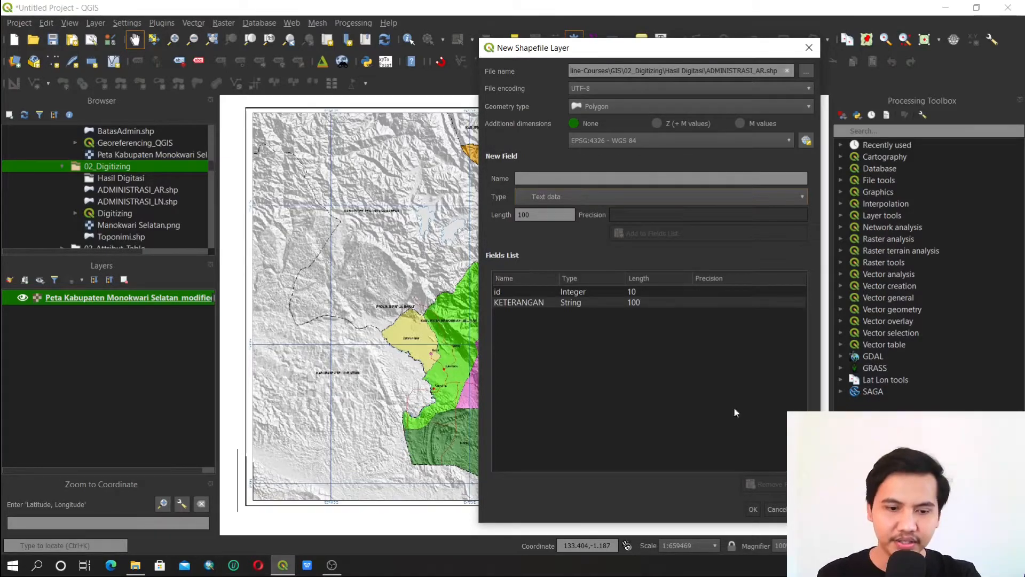
{"action": "left_click", "coordinate": [753, 509]}
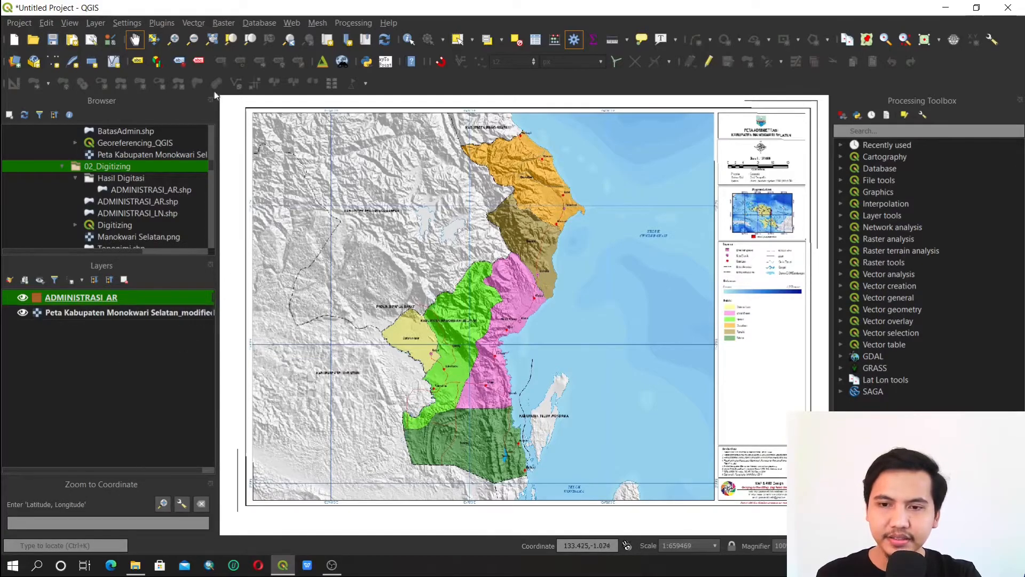
Start a new shapefile in the Hasil Digitasi folder, with file name ADMINISTRASI_LN.shp and geometry type Line.
{"action": "left_click", "coordinate": [102, 23]}
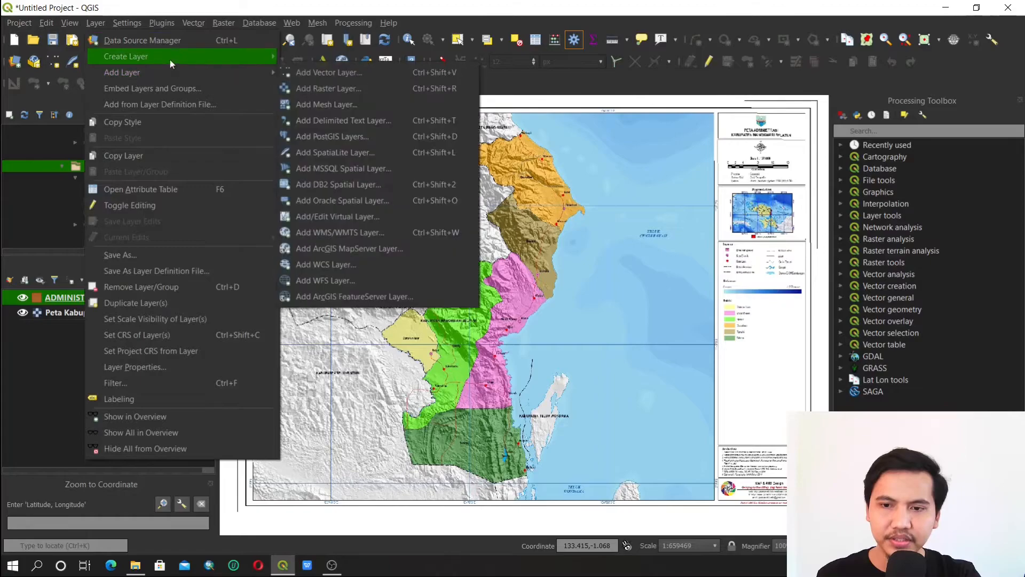
{"action": "left_click", "coordinate": [233, 4]}
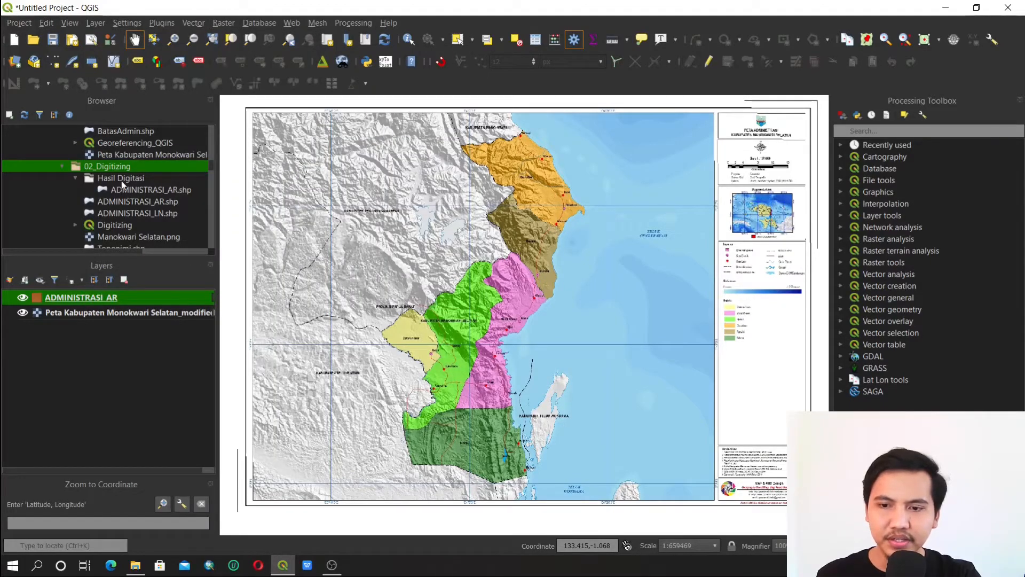
{"action": "right_click", "coordinate": [122, 180]}
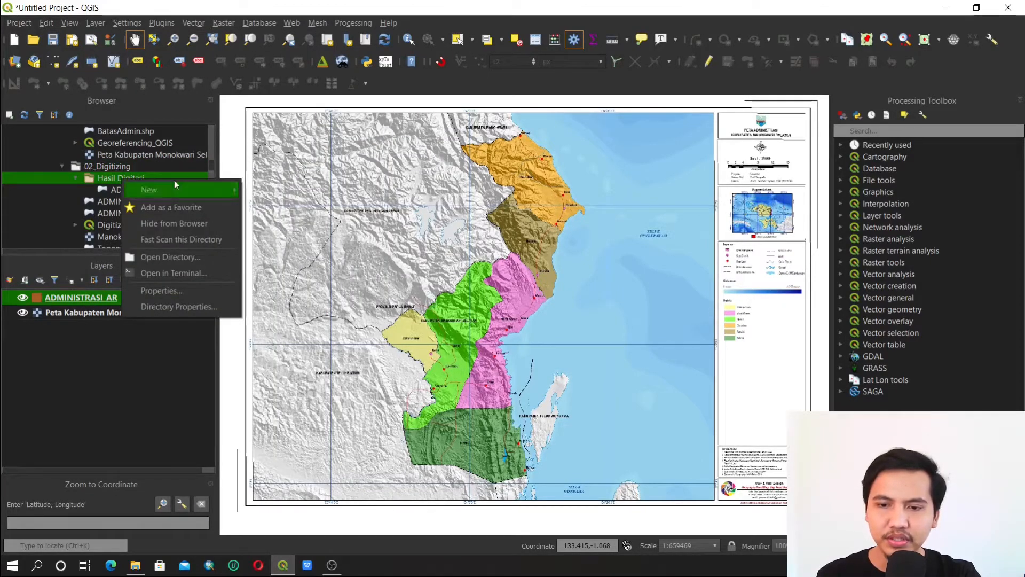
{"action": "mouse_move", "coordinate": [193, 184]}
{"action": "left_click", "coordinate": [275, 206]}
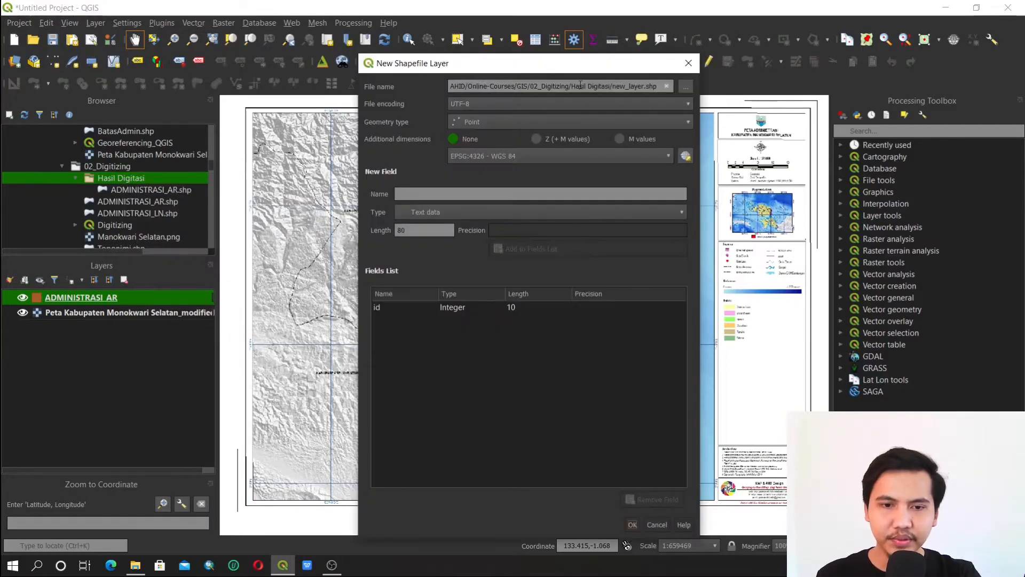
{"action": "left_click", "coordinate": [686, 87]}
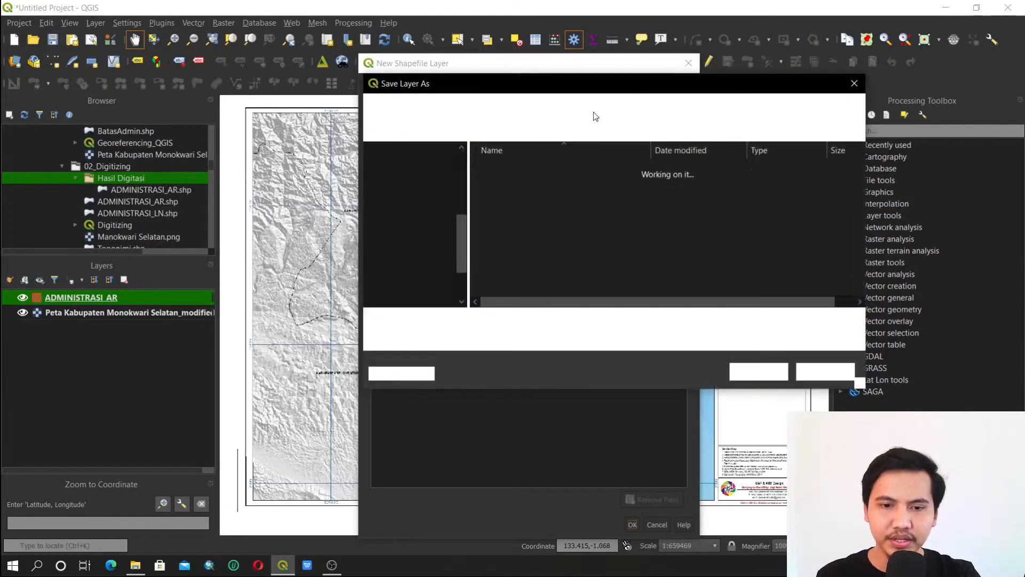
{"action": "left_click", "coordinate": [529, 171]}
{"action": "left_click", "coordinate": [514, 324]}
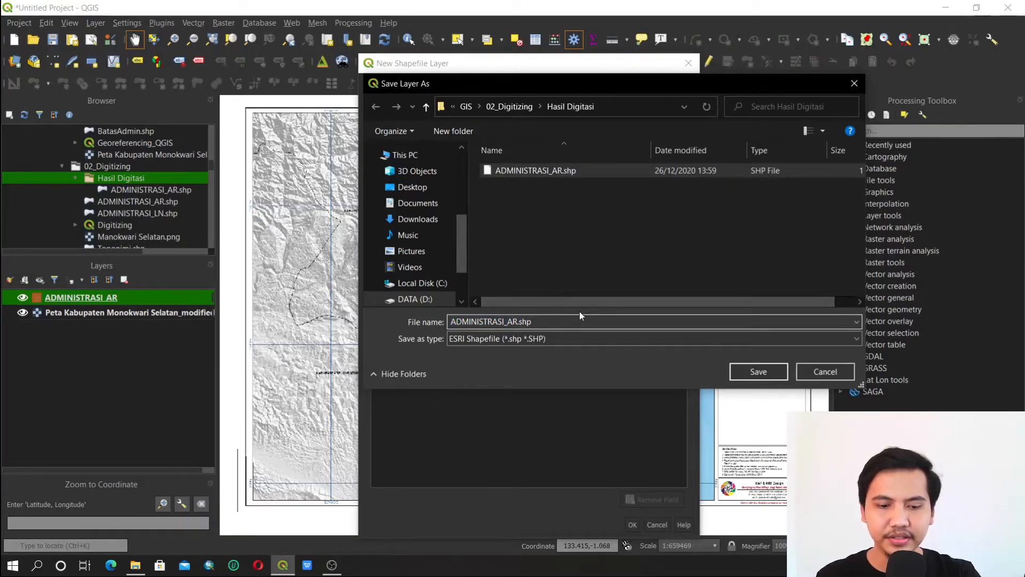
{"action": "key", "text": "BackSpace"}
{"action": "key", "text": "BackSpace"}
{"action": "type", "text": "ln"}
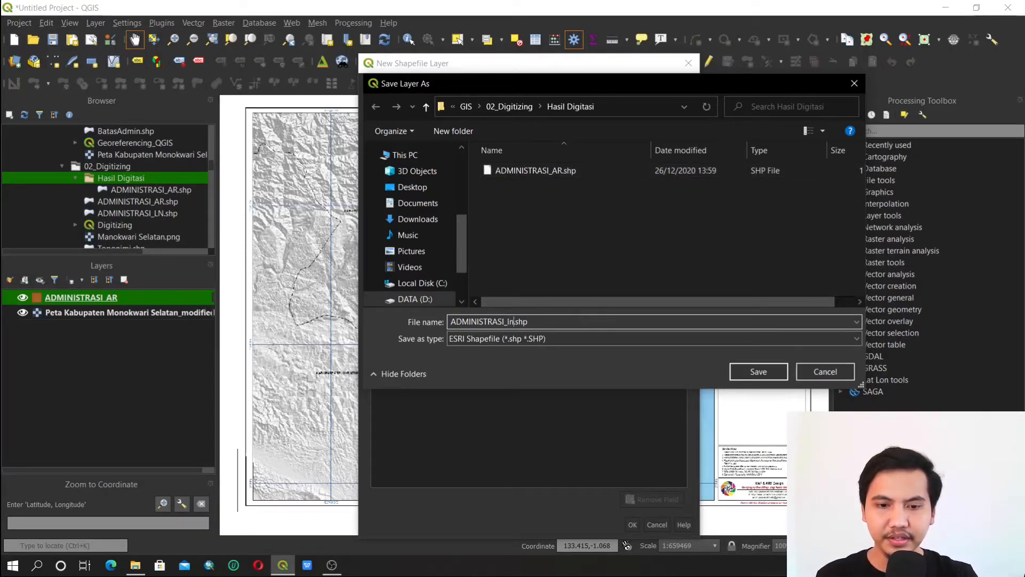
{"action": "key", "text": "BackSpace"}
{"action": "key", "text": "BackSpace"}
{"action": "type", "text": "LN"}
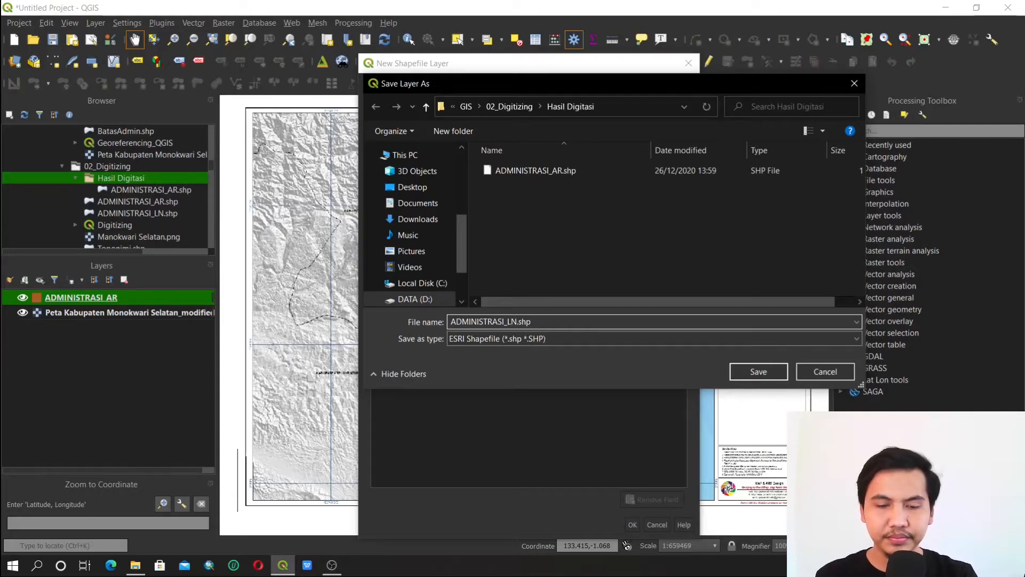
{"action": "key", "text": "Return"}
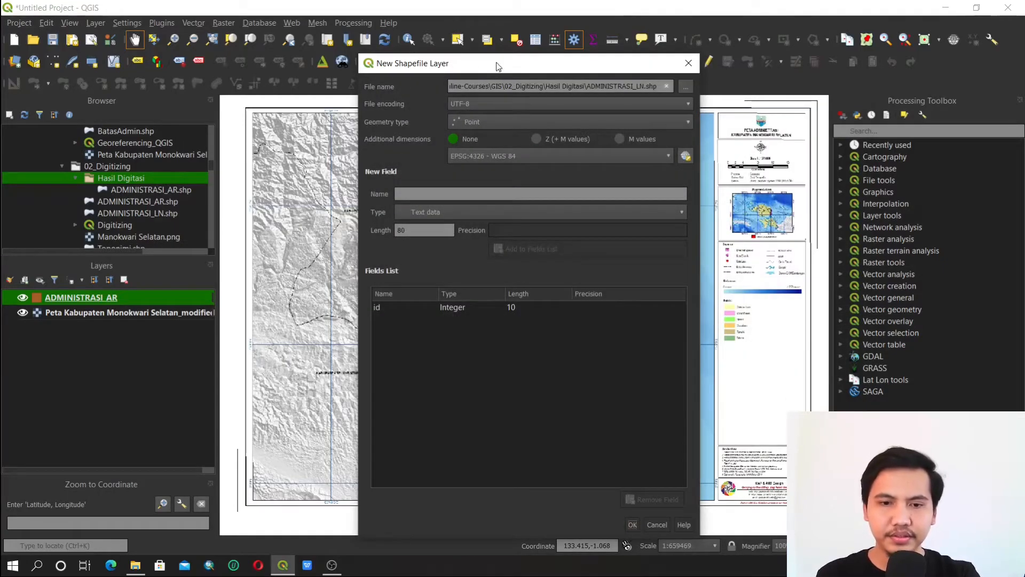
{"action": "left_click", "coordinate": [472, 122]}
{"action": "left_click", "coordinate": [482, 137]}
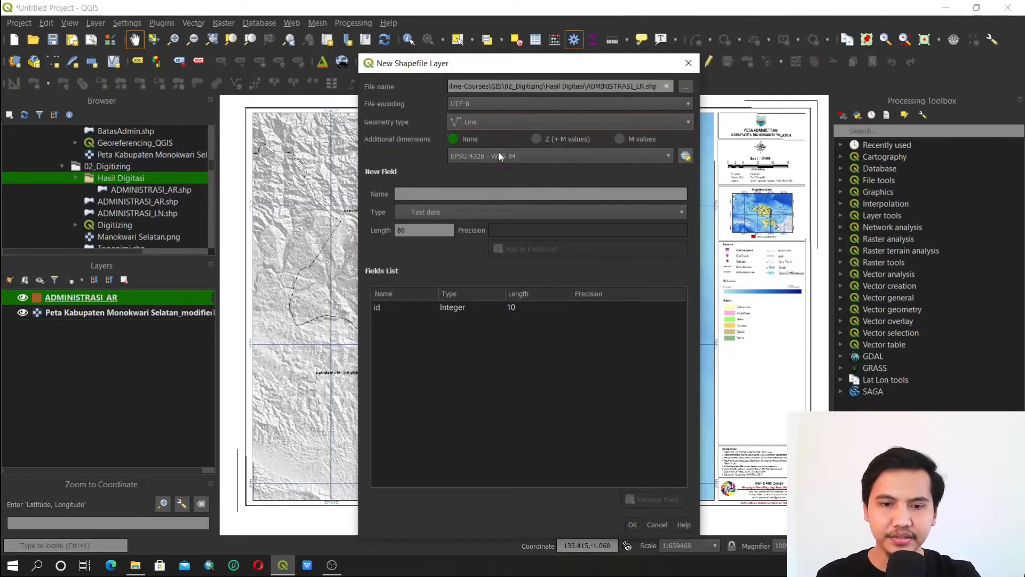
Add a text field named KETERANGAN with length 80 and create the ADMINISTRASI_LN line layer.
{"action": "left_click", "coordinate": [414, 193]}
{"action": "type", "text": "KETENG"}
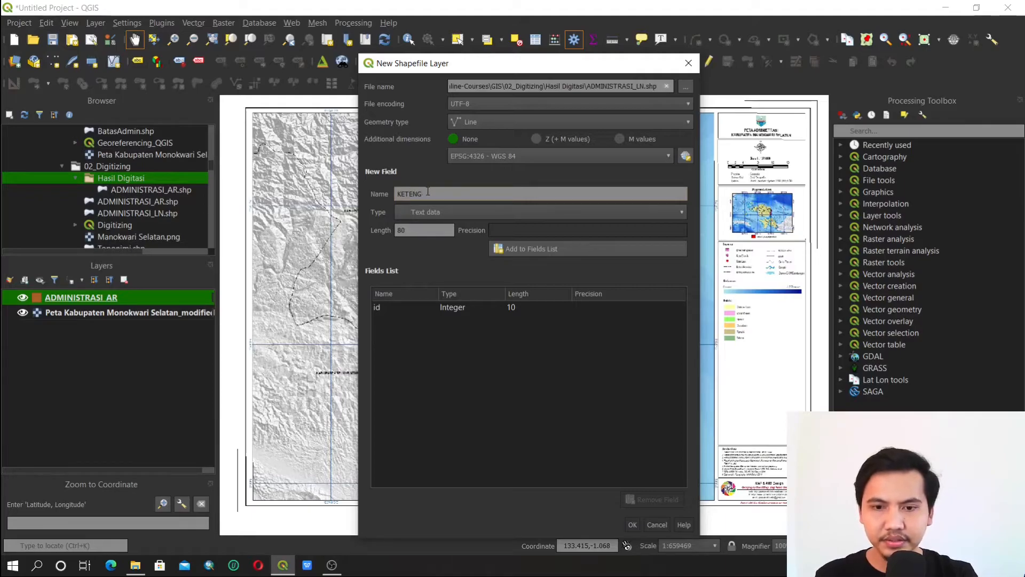
{"action": "type", "text": "ANRANGAN"}
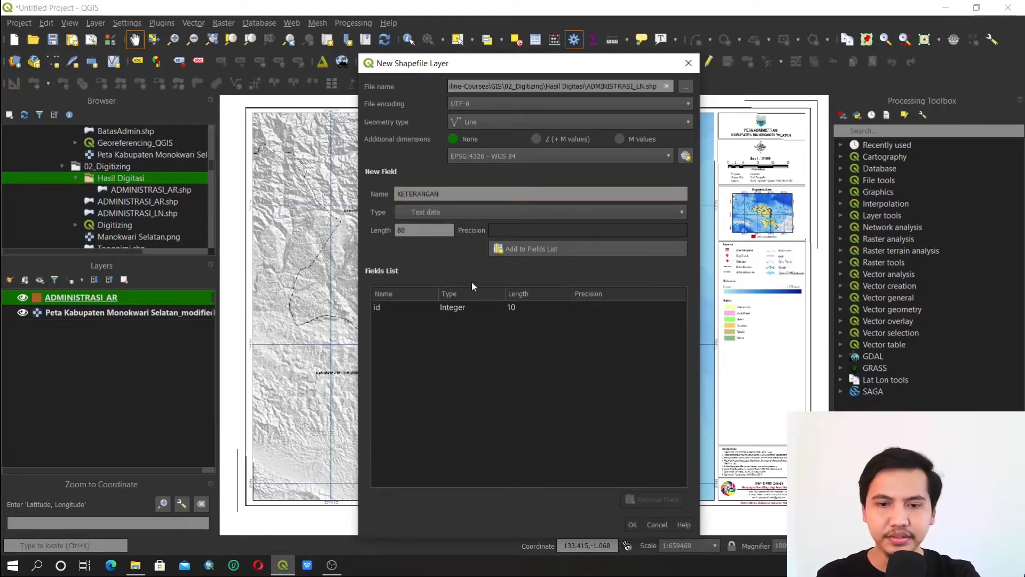
{"action": "left_click", "coordinate": [524, 247]}
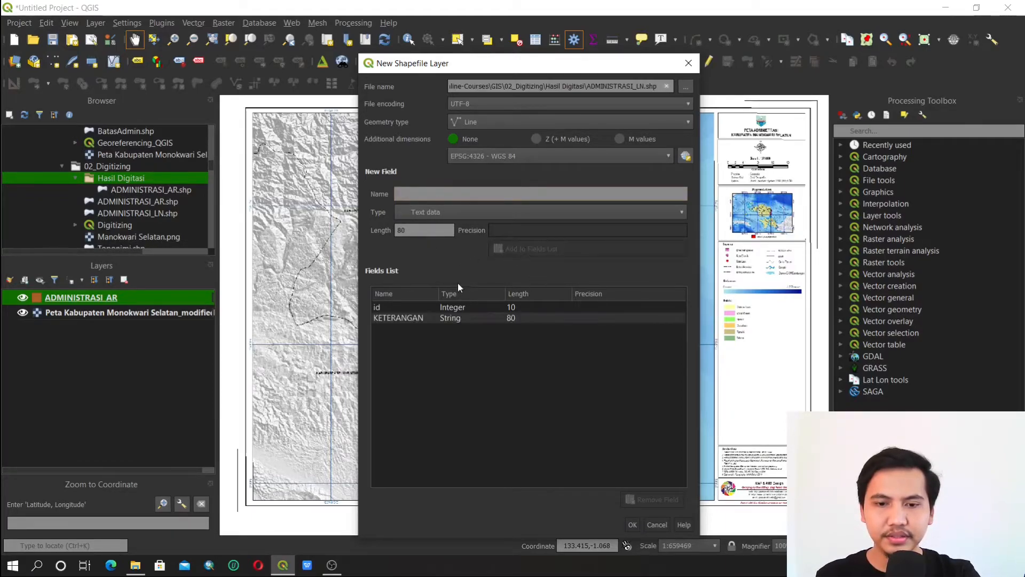
{"action": "left_click", "coordinate": [630, 525]}
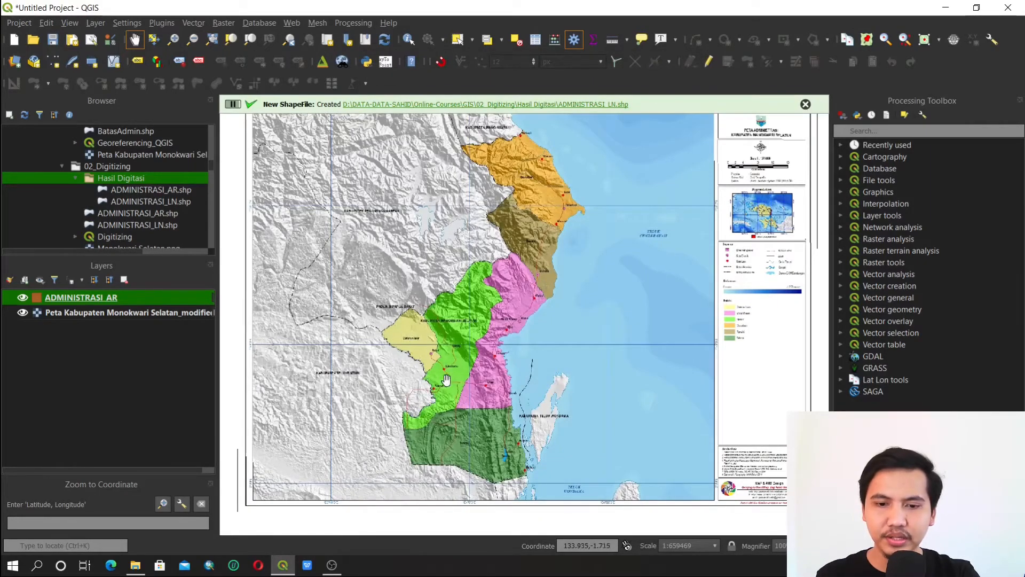
Start another new shapefile in the Hasil Digitasi folder, with file name JALAN_LN and geometry type Line.
{"action": "right_click", "coordinate": [135, 179]}
{"action": "mouse_move", "coordinate": [197, 188]}
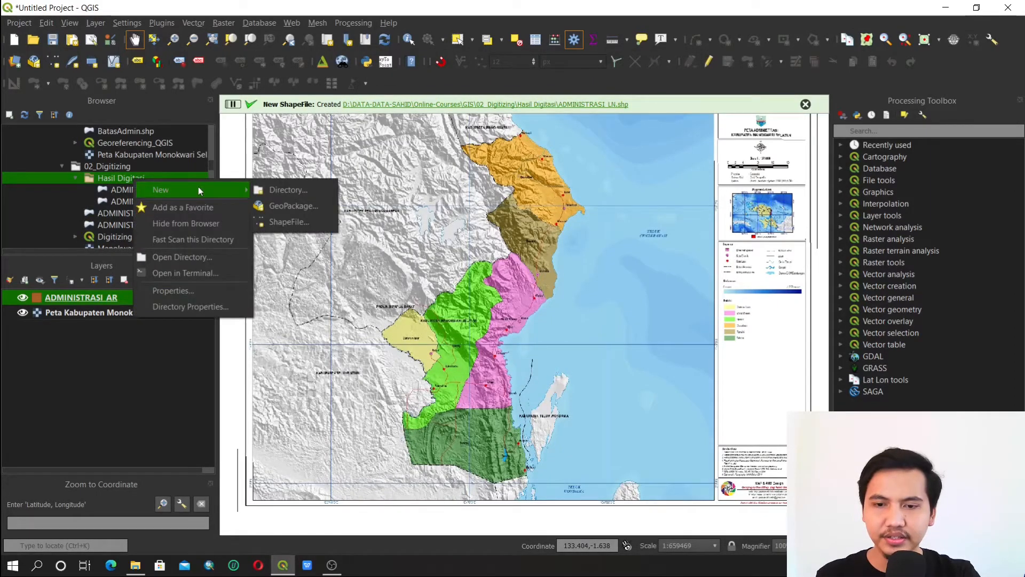
{"action": "left_click", "coordinate": [306, 220]}
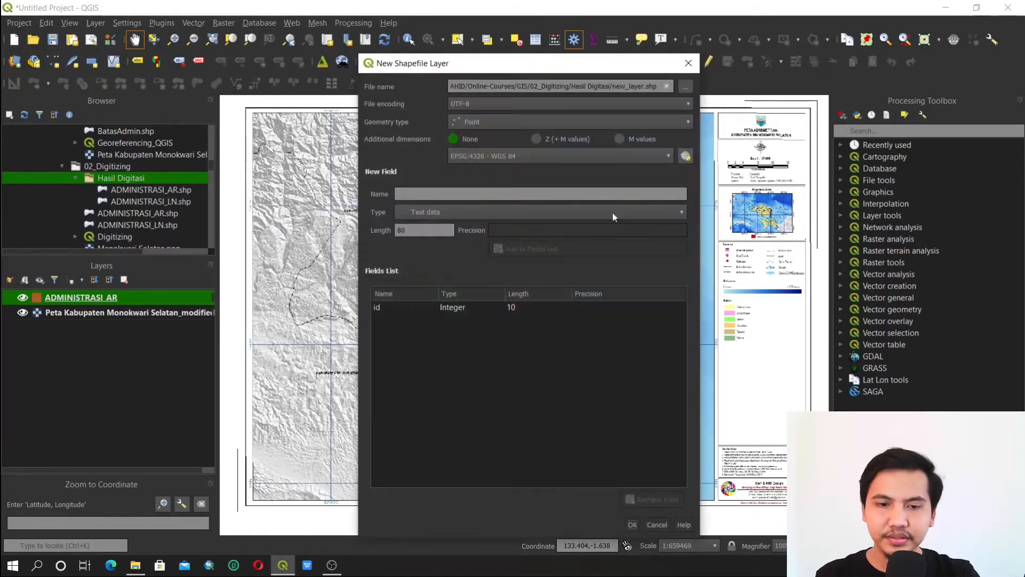
{"action": "left_click", "coordinate": [689, 85]}
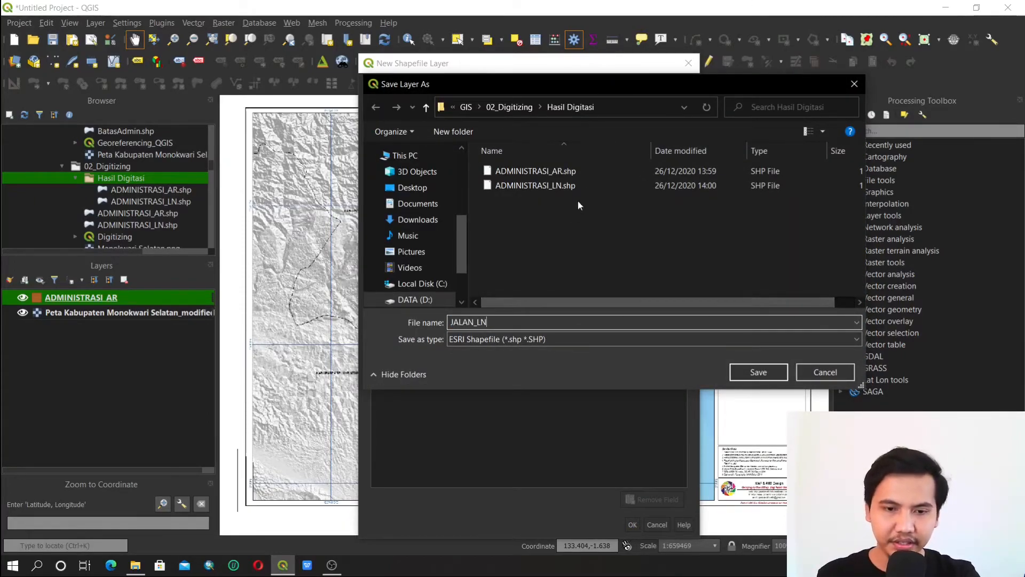
{"action": "left_click", "coordinate": [758, 372]}
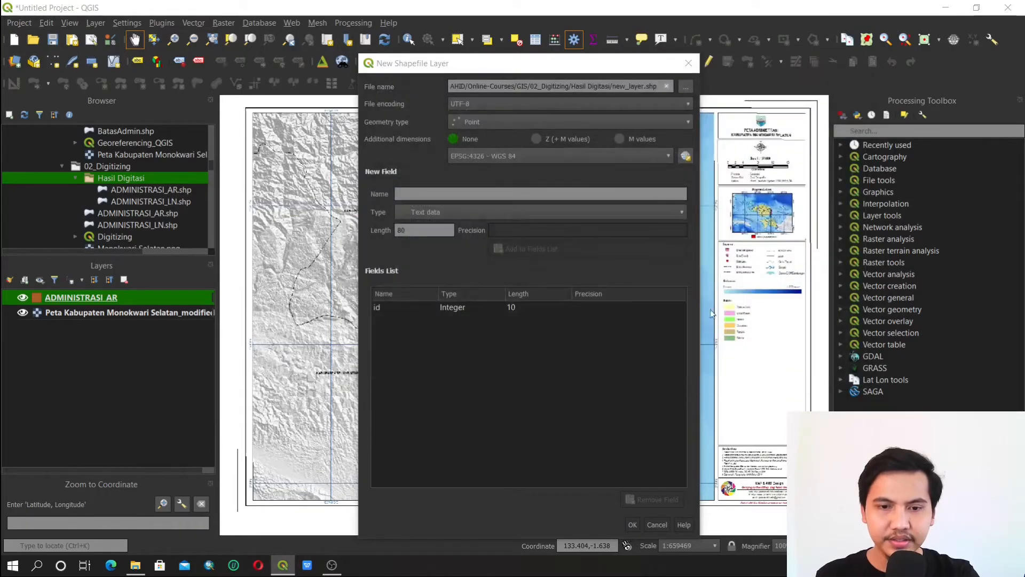
{"action": "left_click", "coordinate": [490, 122]}
{"action": "left_click", "coordinate": [489, 125]}
{"action": "left_click", "coordinate": [479, 125]}
{"action": "left_click", "coordinate": [486, 157]}
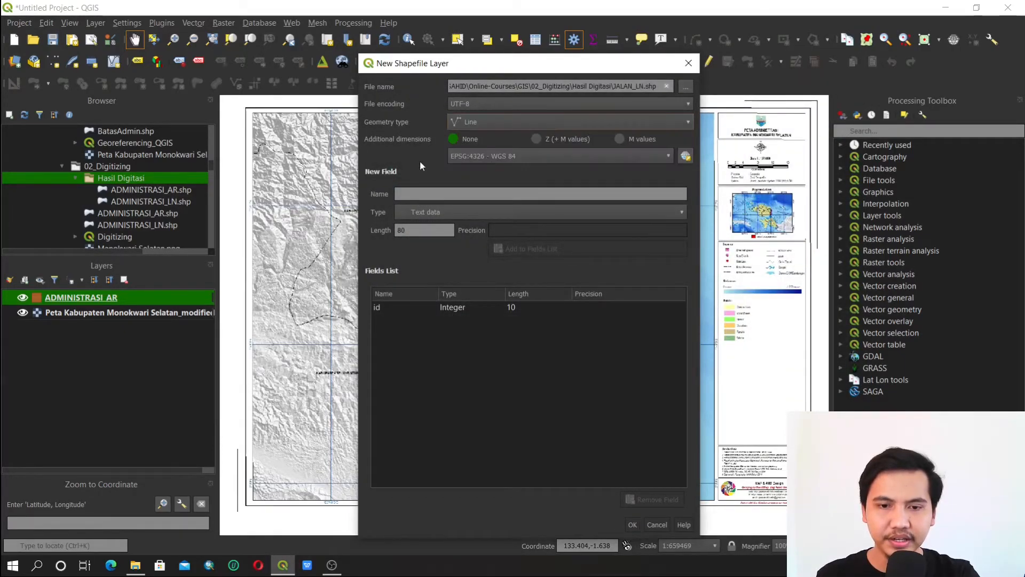
Add a decimal number field named PANJANG with length 20 and create the JALAN_LN layer.
{"action": "left_click", "coordinate": [430, 196]}
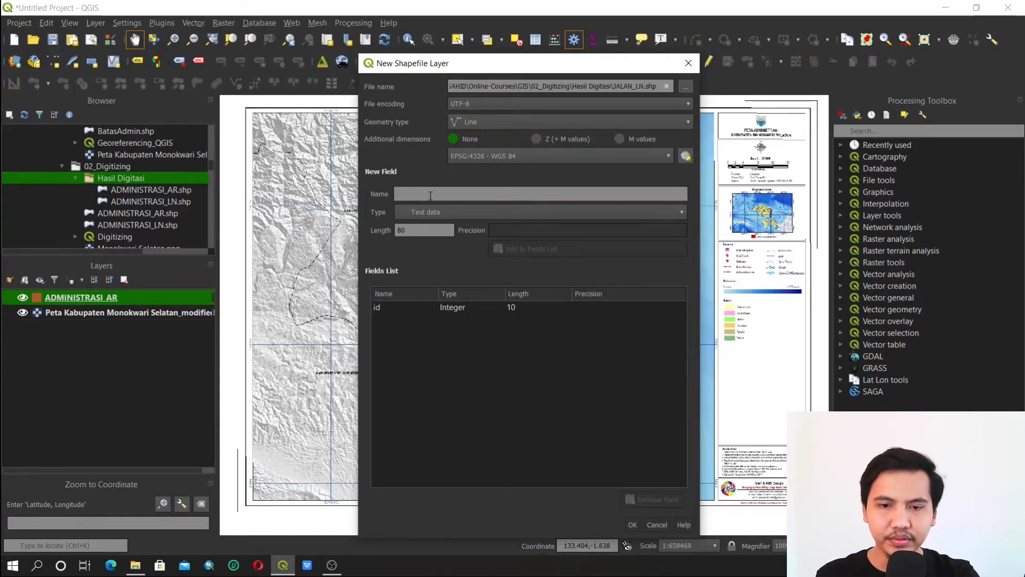
{"action": "type", "text": "PANAJ"}
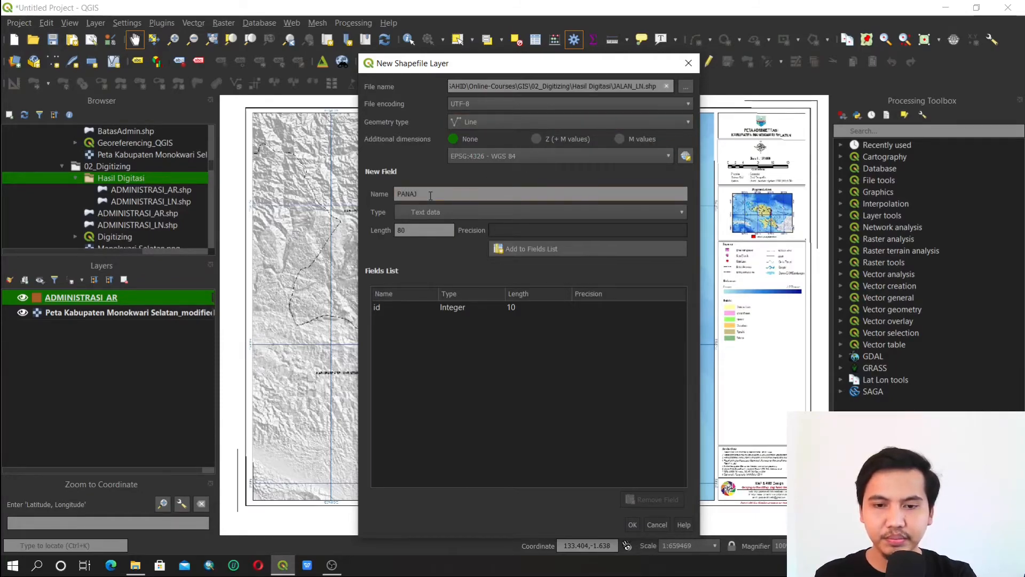
{"action": "key", "text": "BackSpace"}
{"action": "key", "text": "BackSpace"}
{"action": "type", "text": "JANG"}
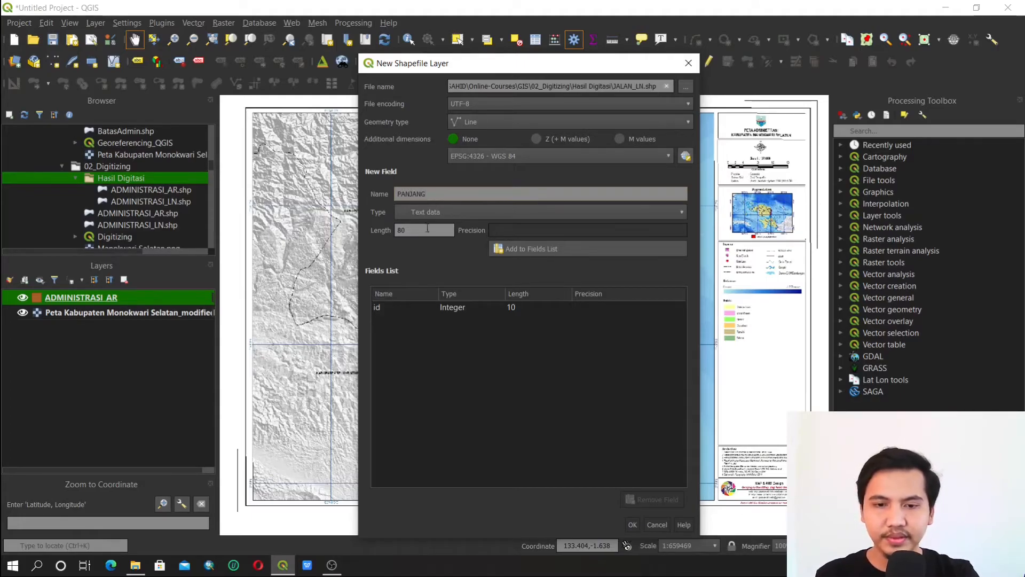
{"action": "left_click", "coordinate": [437, 212]}
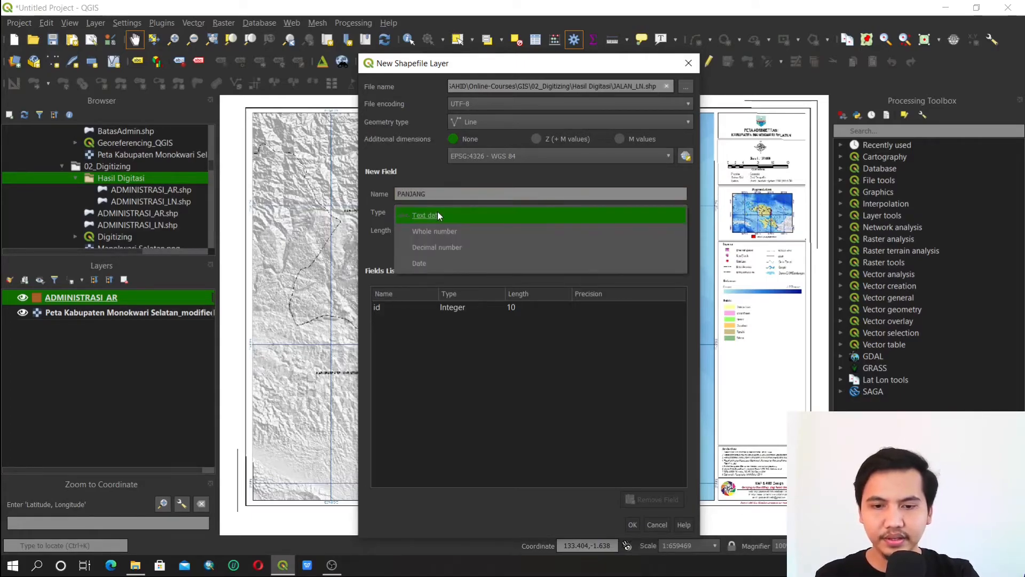
{"action": "left_click", "coordinate": [464, 247]}
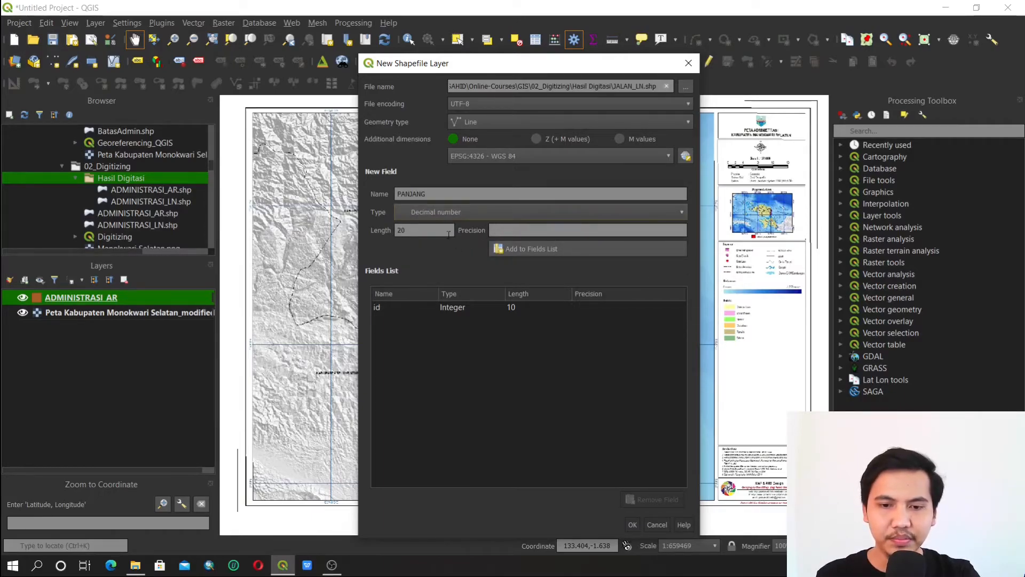
{"action": "left_click", "coordinate": [530, 251]}
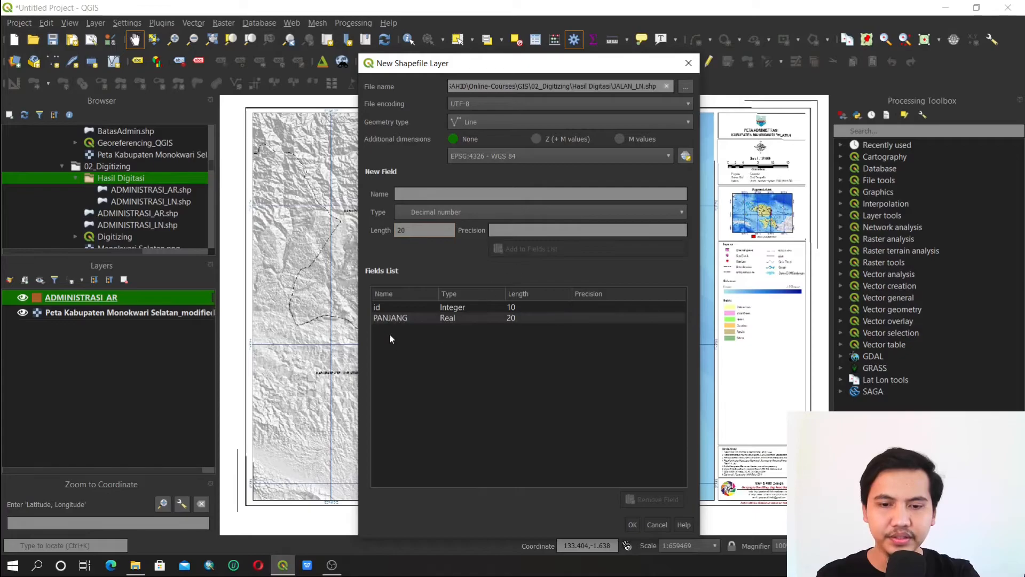
{"action": "left_click", "coordinate": [632, 525]}
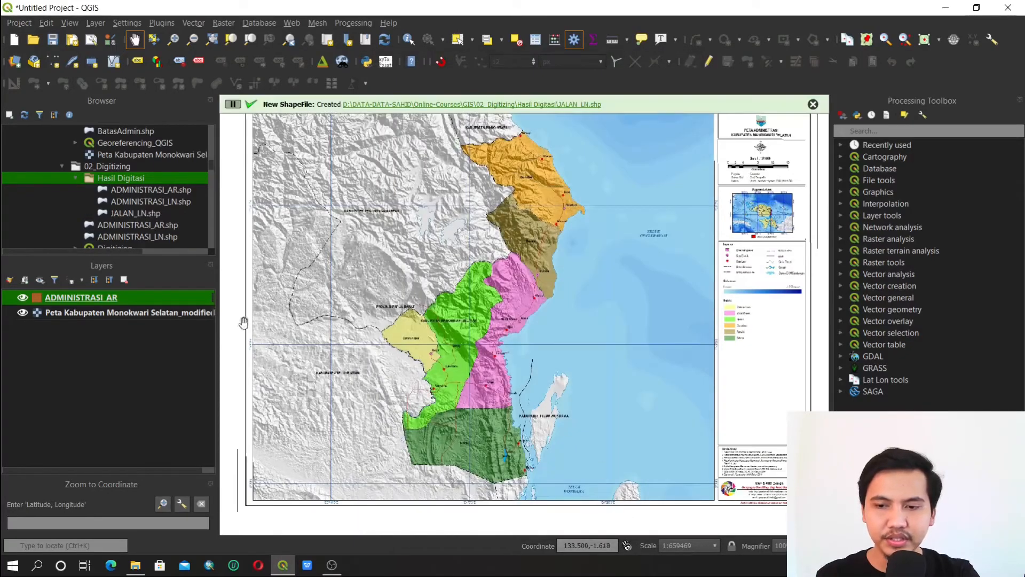
Start a new point shapefile in the Hasil Digitasi folder and save its file as TOPONIMI.
{"action": "right_click", "coordinate": [123, 176]}
{"action": "mouse_move", "coordinate": [168, 184]}
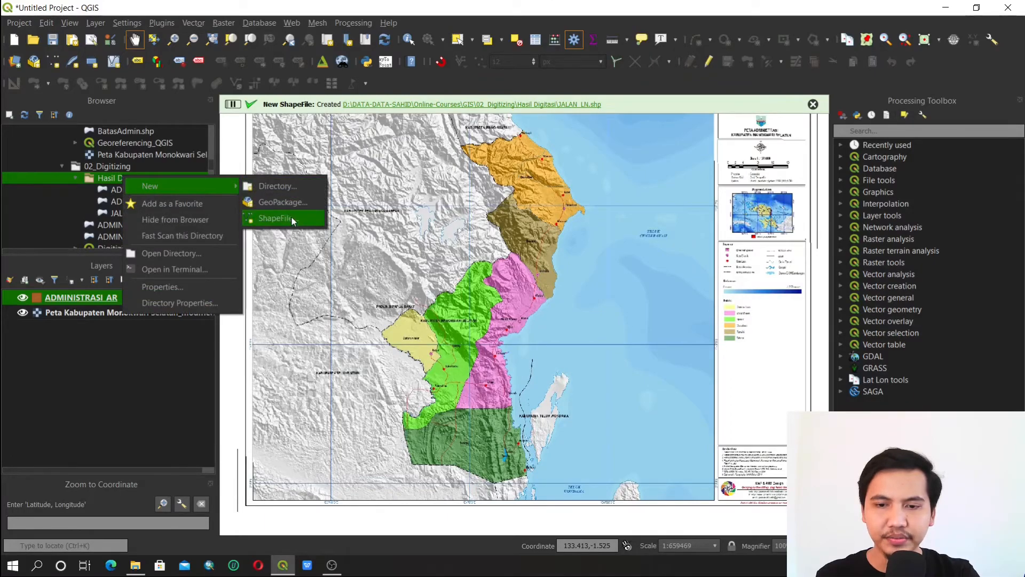
{"action": "left_click", "coordinate": [292, 219]}
{"action": "left_click", "coordinate": [688, 85]}
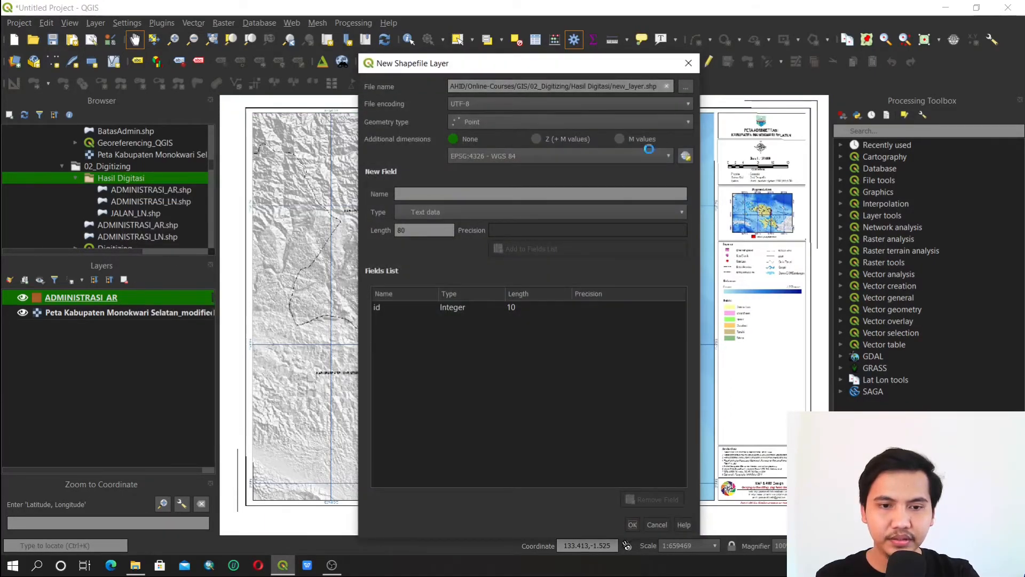
{"action": "type", "text": "TOPONIMI"}
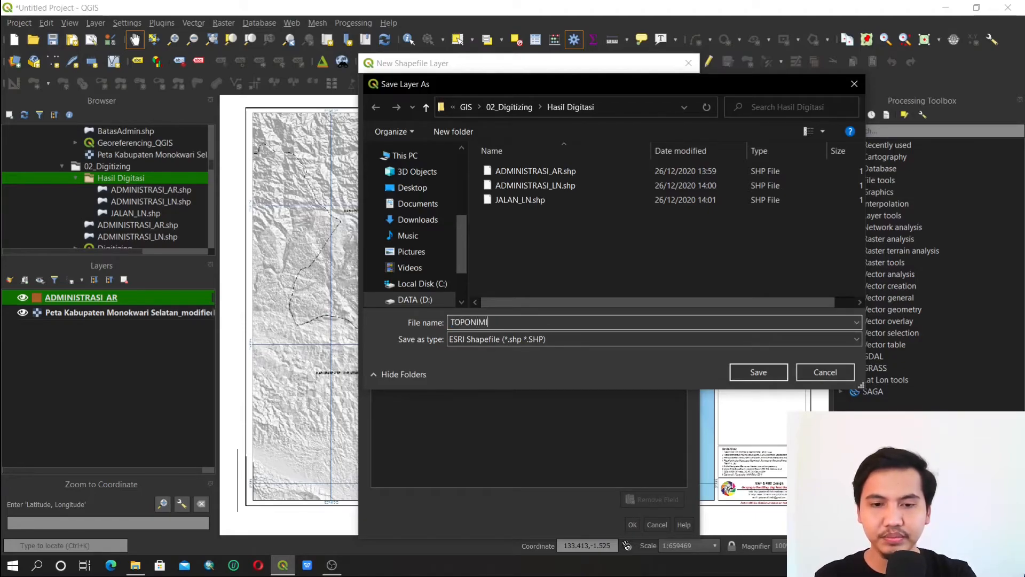
{"action": "left_click", "coordinate": [757, 373]}
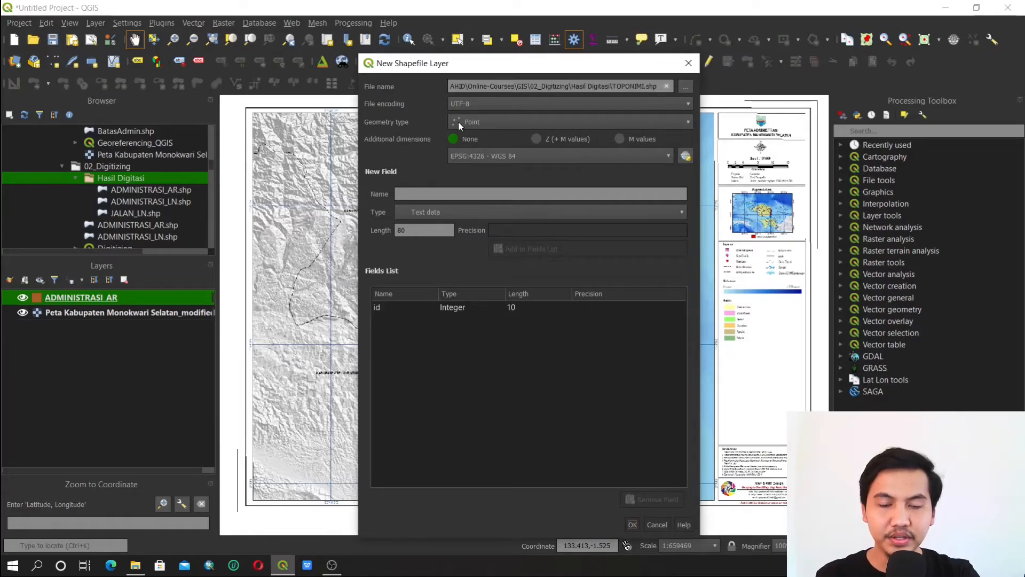
Add a text field named KETERANGAN with length 100 and create the TOPONIMI point layer.
{"action": "left_click", "coordinate": [421, 198]}
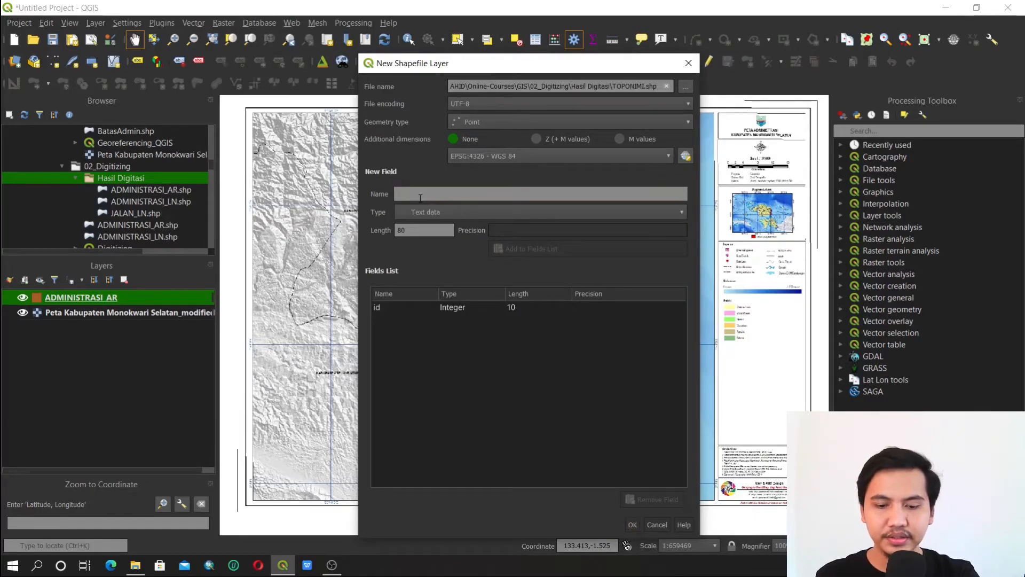
{"action": "type", "text": "KETERANGAN"}
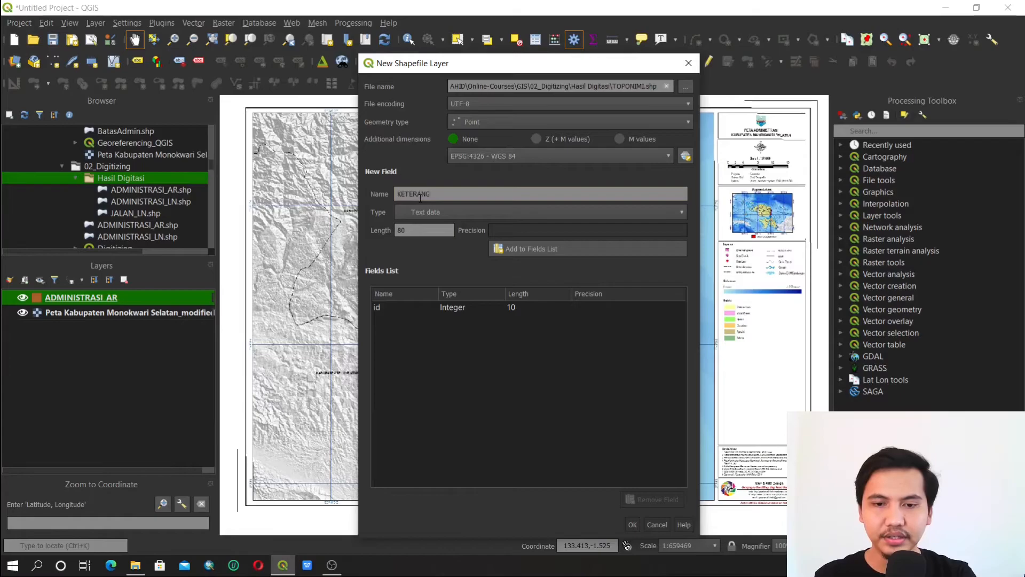
{"action": "double_click", "coordinate": [418, 235]}
{"action": "type", "text": "100"}
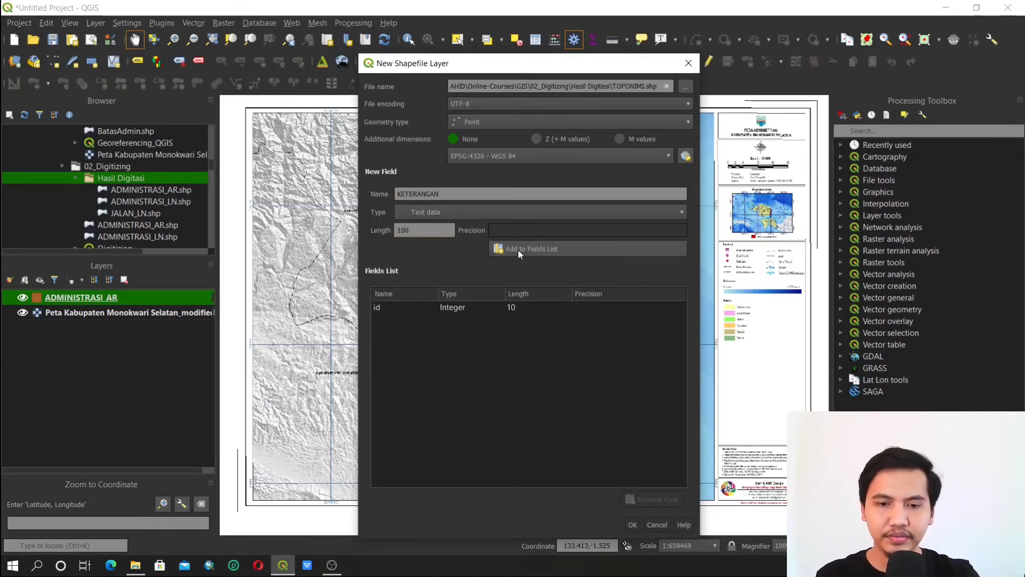
{"action": "left_click", "coordinate": [518, 249]}
{"action": "left_click", "coordinate": [630, 525]}
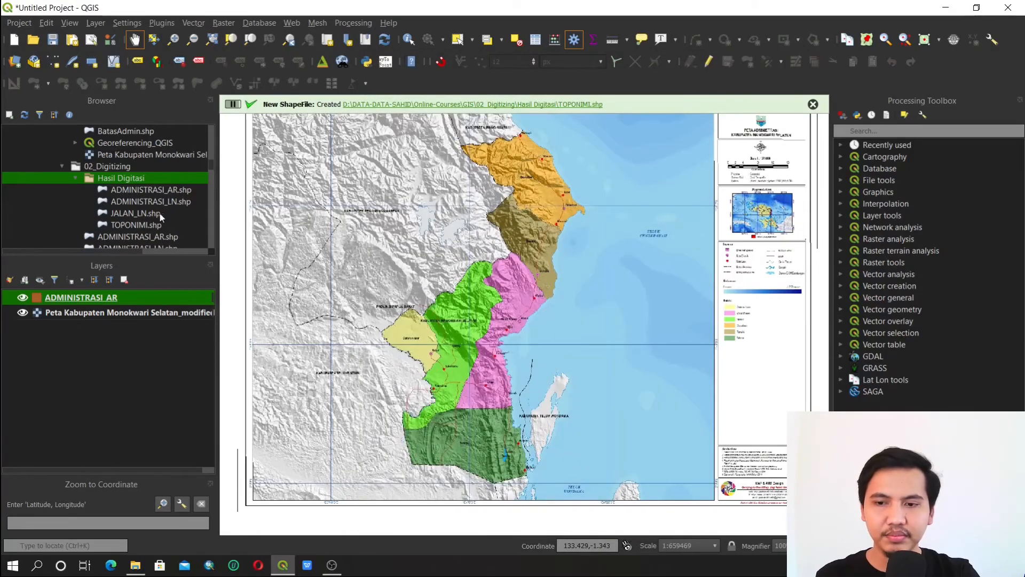
Add the JALAN_LN and TOPONIMI shapefiles from Hasil Digitasi to the project and place TOPONIMI above JALAN_LN in the layer order.
{"action": "left_click", "coordinate": [130, 216]}
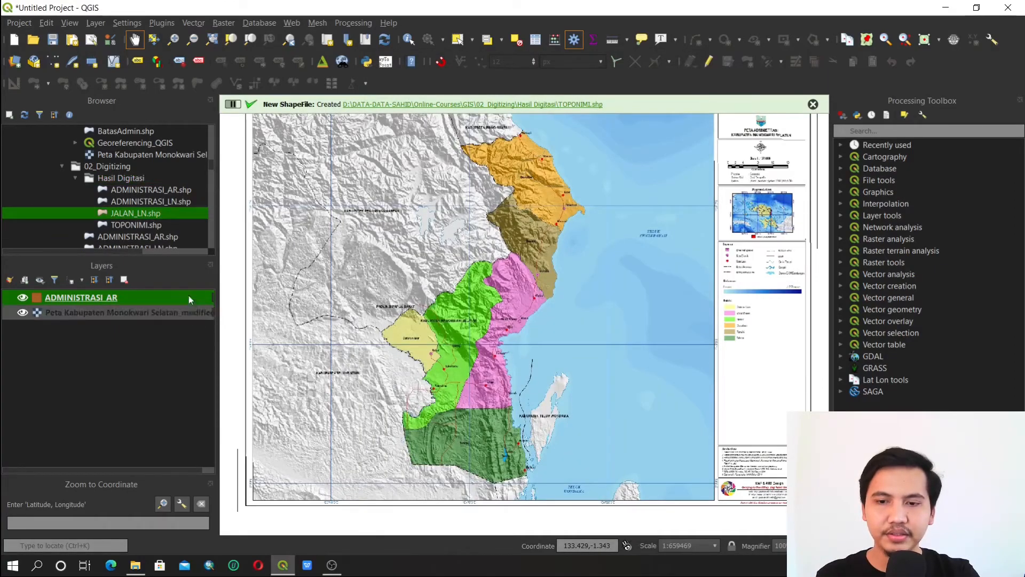
{"action": "left_click", "coordinate": [139, 225]}
{"action": "left_click", "coordinate": [172, 193]}
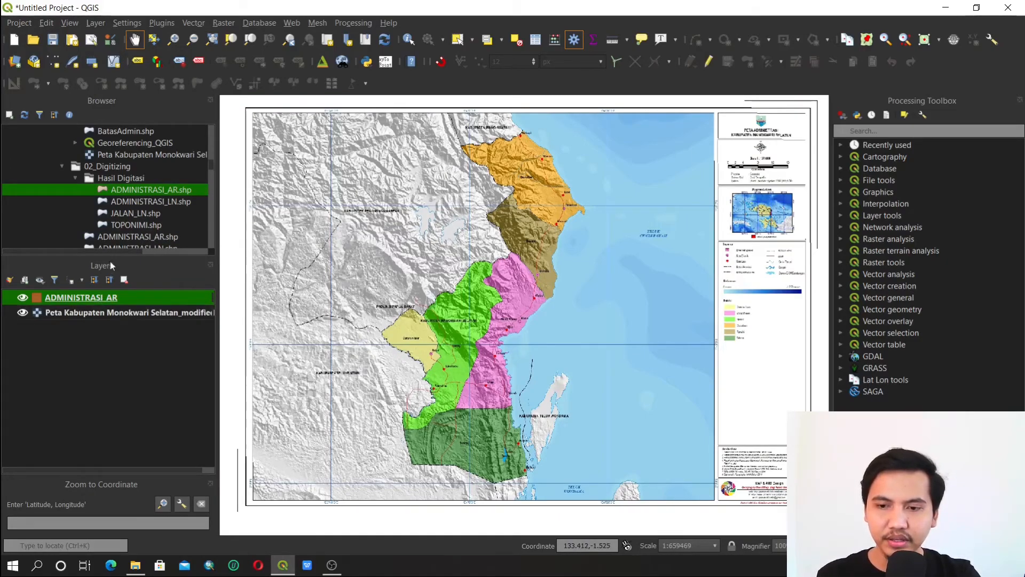
{"action": "left_click", "coordinate": [135, 212]}
{"action": "left_click", "coordinate": [128, 225], "text": "shift"}
{"action": "left_click_drag", "start_coordinate": [138, 221], "coordinate": [91, 318]}
{"action": "left_click", "coordinate": [60, 357]}
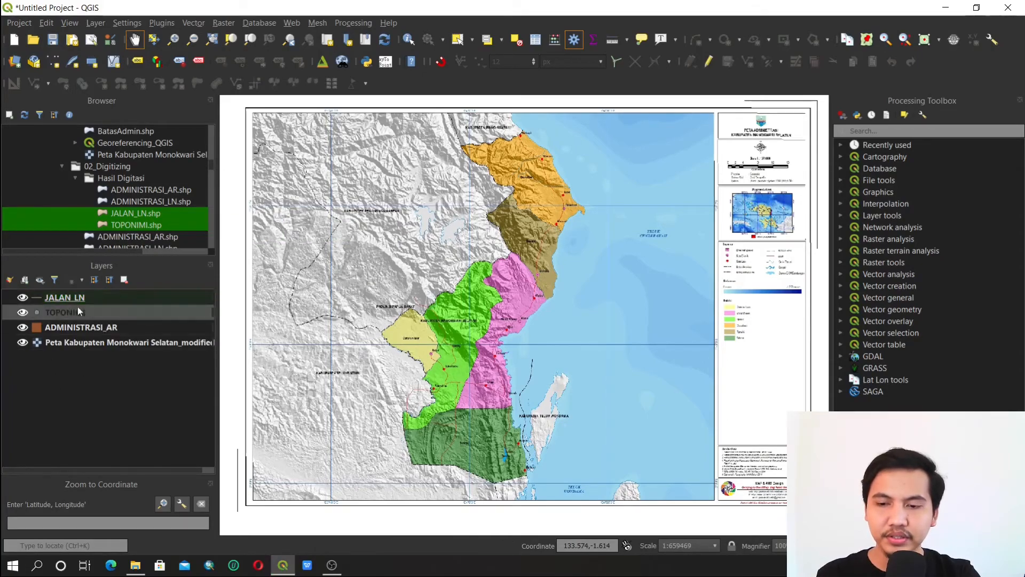
{"action": "mouse_move", "coordinate": [66, 312]}
{"action": "left_mouse_down"}
{"action": "mouse_move", "coordinate": [73, 301]}
{"action": "mouse_move", "coordinate": [61, 314]}
{"action": "left_mouse_up"}
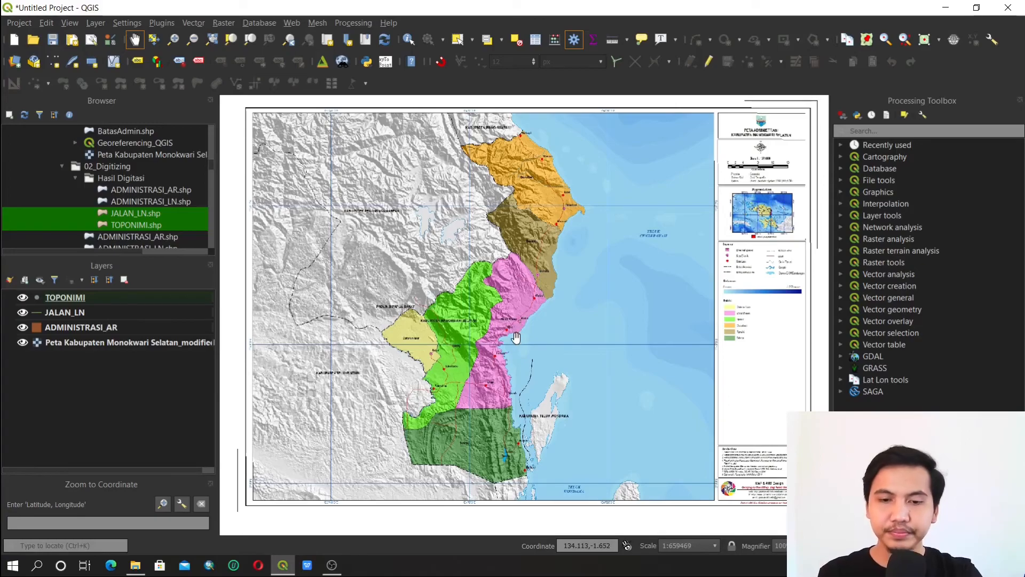
{"action": "left_click", "coordinate": [139, 299]}
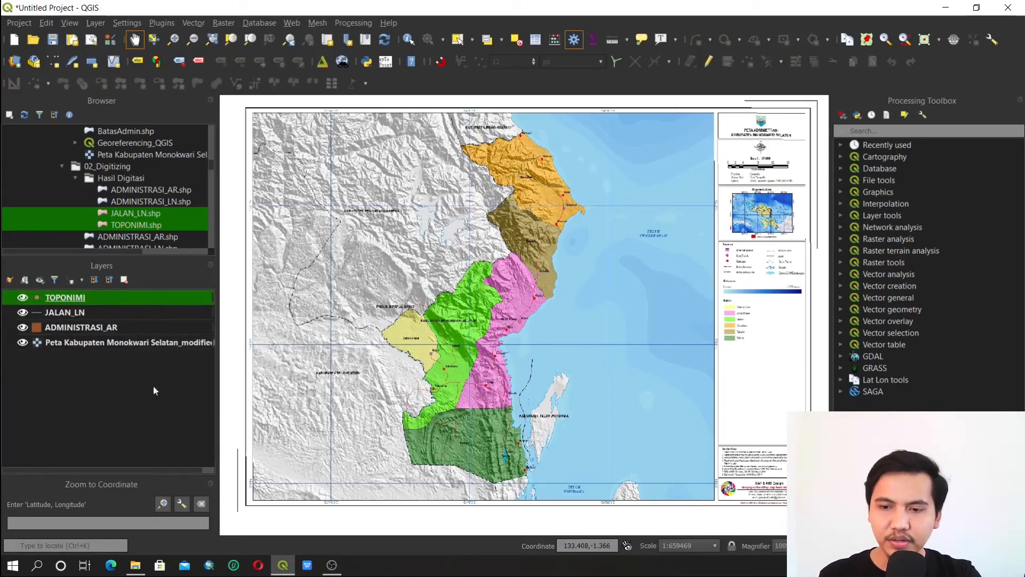
{"action": "left_click", "coordinate": [141, 315]}
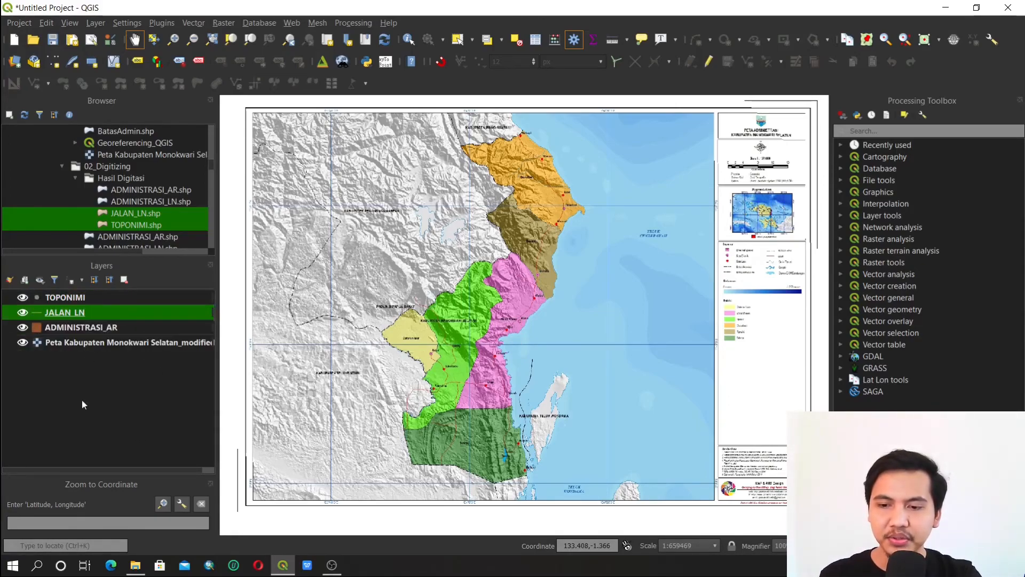
{"action": "left_click", "coordinate": [156, 329]}
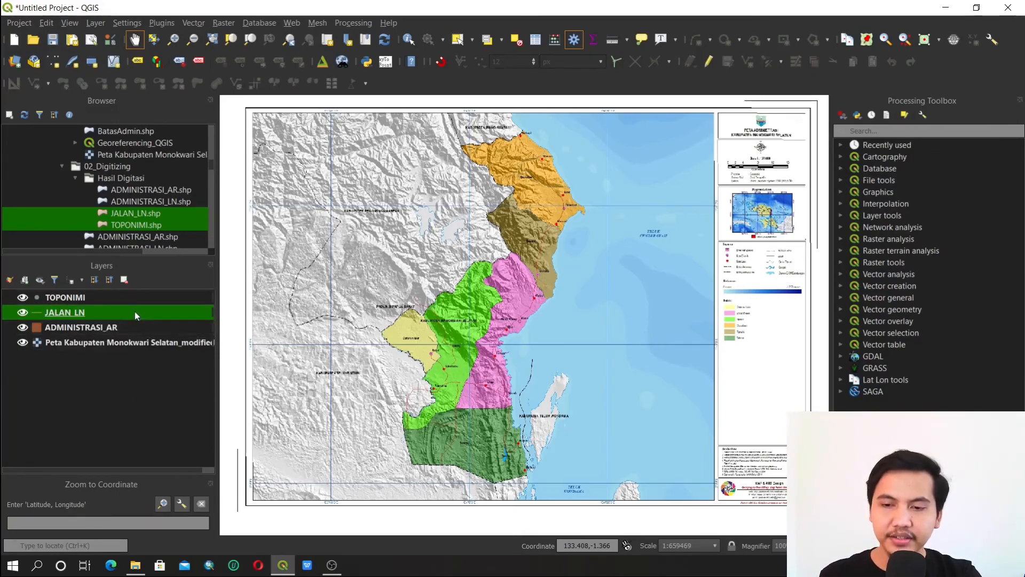
{"action": "left_click", "coordinate": [143, 297]}
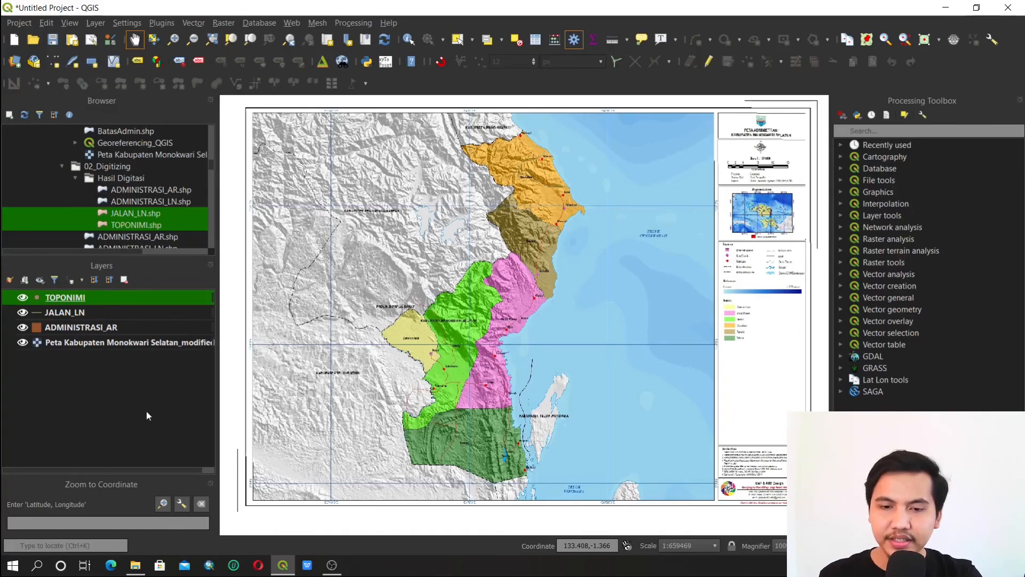